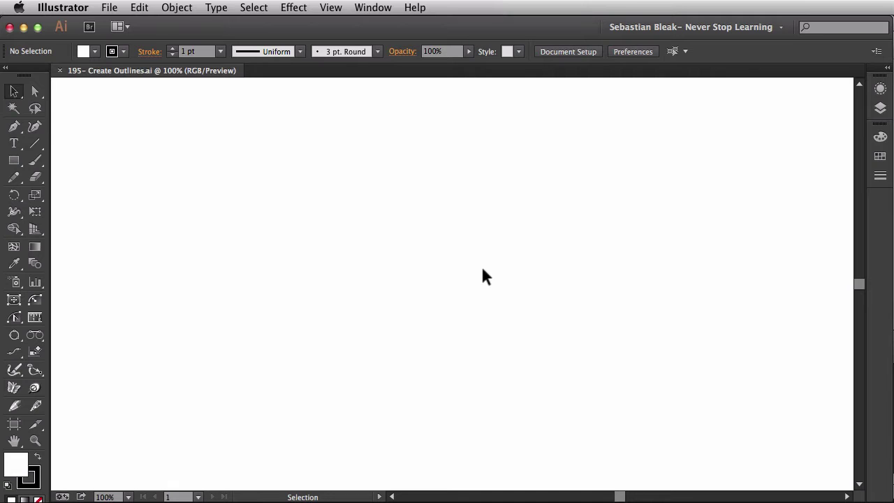
- Type a two-line text object reading CREATE over OUTLINE at the middle of the artboard
{"action": "key", "text": "t"}
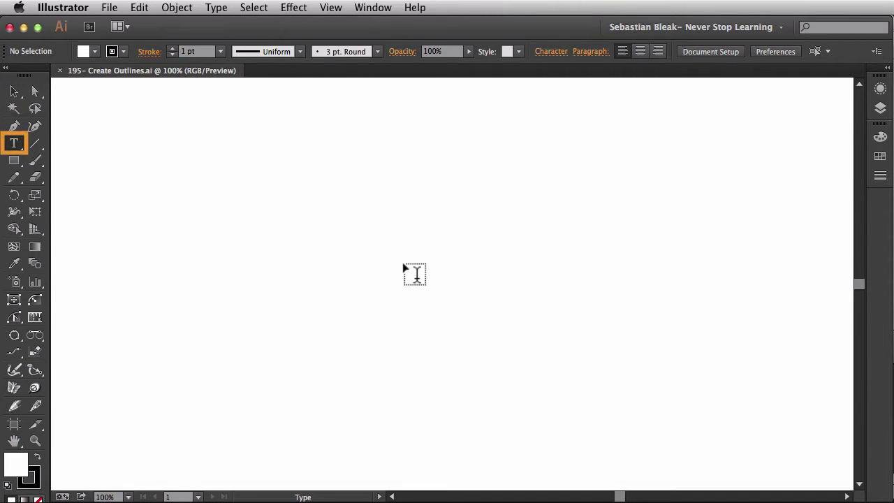
{"action": "left_click", "coordinate": [412, 249]}
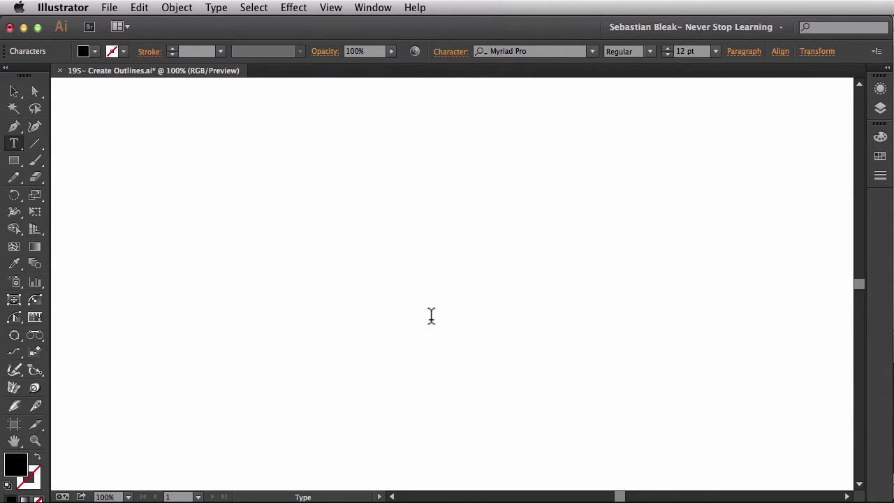
{"action": "key", "text": "shift"}
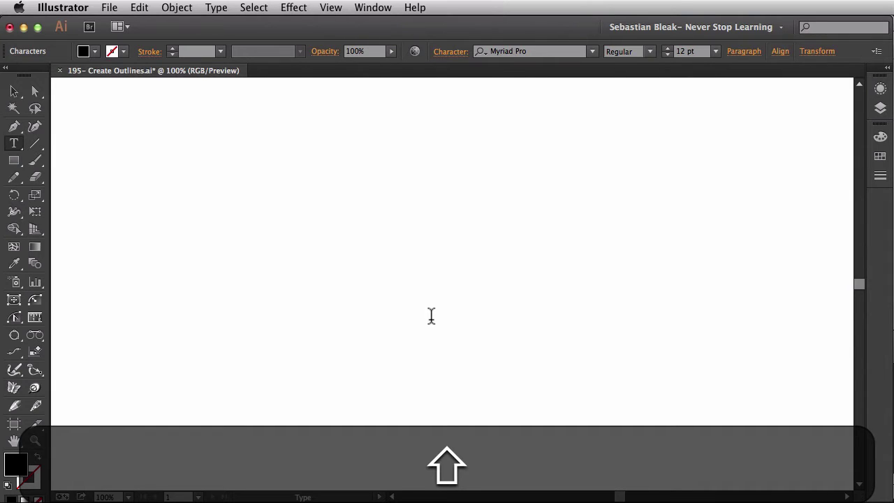
{"action": "type", "text": "CREATE"}
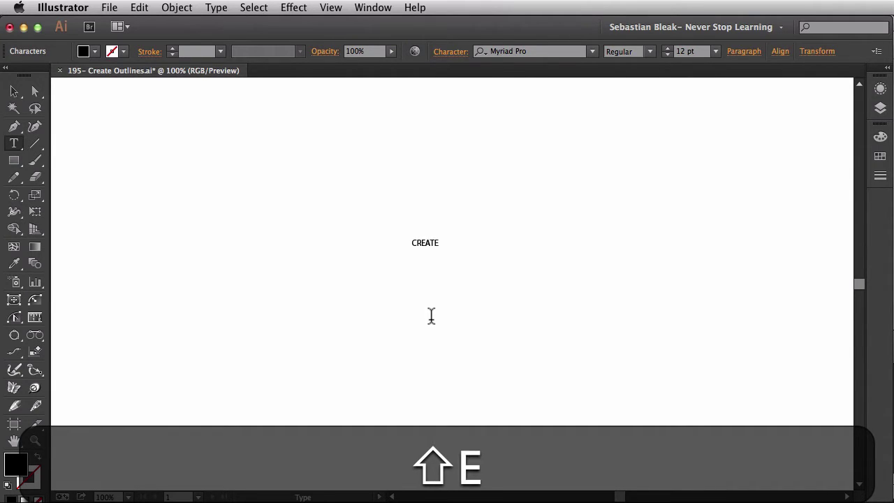
{"action": "key", "text": "shift+Return"}
{"action": "type", "text": "OUTLINE"}
{"action": "key", "text": "shift+super+Return"}
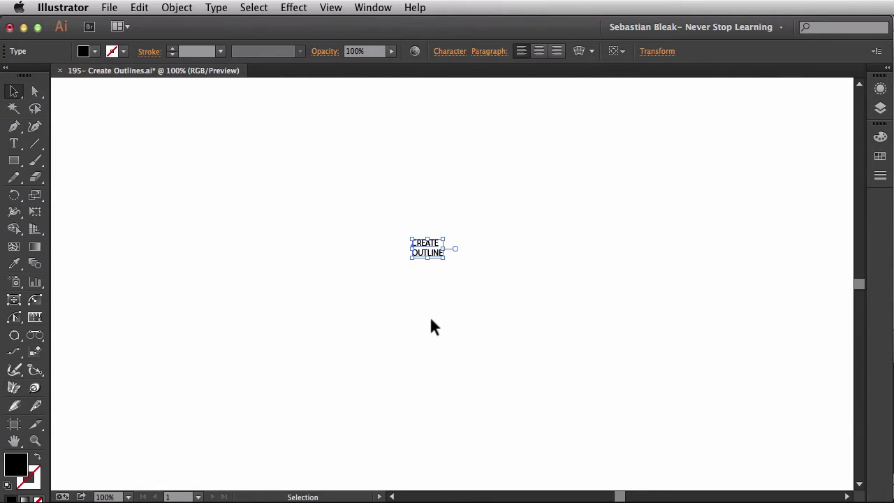
- Increase the CREATE OUTLINE type to 104 pt and centre-align its two lines
{"action": "key", "text": "shift+super+a"}
{"action": "key", "text": "shift+super+period"}
{"action": "key", "text": "shift+super+period"}
{"action": "key", "text": "shift+super+period"}
{"action": "key", "text": "shift+super+period"}
{"action": "key", "text": "shift+super+period"}
{"action": "key", "text": "shift+super+period"}
{"action": "key", "text": "shift+super+period"}
{"action": "key", "text": "shift+super+period"}
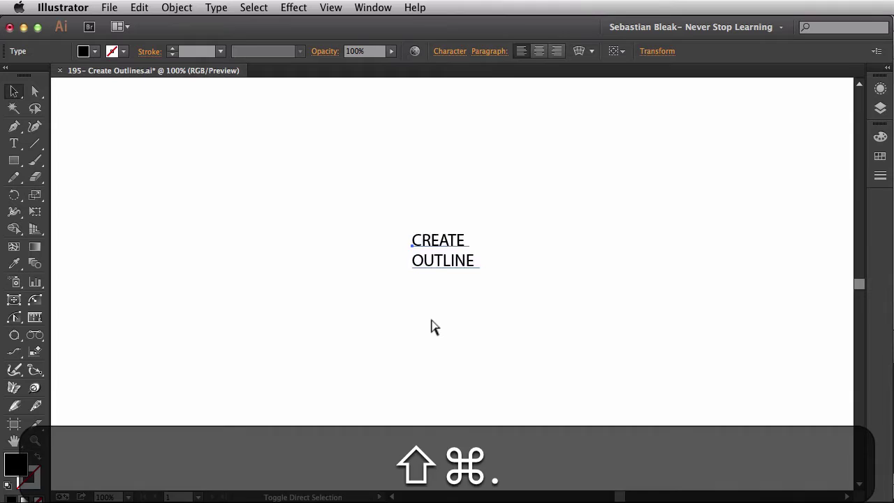
{"action": "key", "text": "shift+super+period"}
{"action": "key", "text": "shift+super+period"}
{"action": "key", "text": "shift+super+period"}
{"action": "key", "text": "shift+super+period"}
{"action": "key", "text": "shift+super+period"}
{"action": "key", "text": "shift+super+period"}
{"action": "key", "text": "shift+super+period"}
{"action": "key", "text": "shift+super+period"}
{"action": "key", "text": "shift+super+period"}
{"action": "key", "text": "shift+super+period"}
{"action": "key", "text": "shift+super+period"}
{"action": "key", "text": "shift+super+period"}
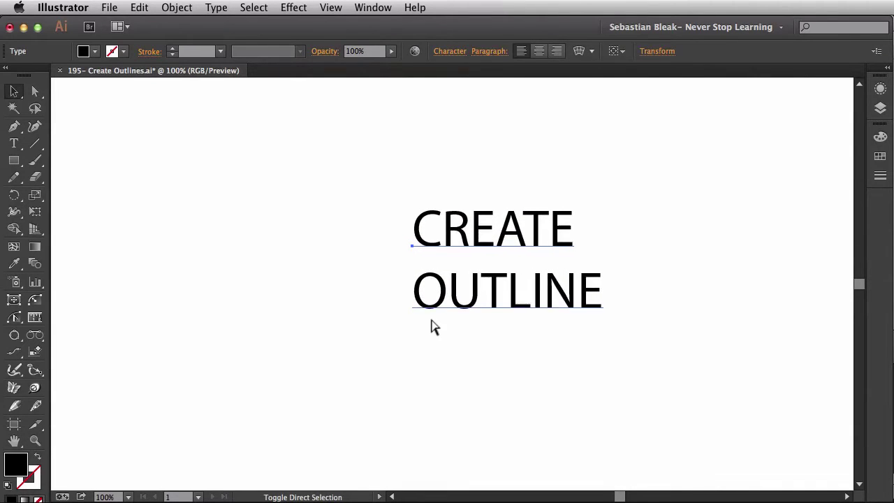
{"action": "key", "text": "shift+super+period"}
{"action": "key", "text": "shift+super+b"}
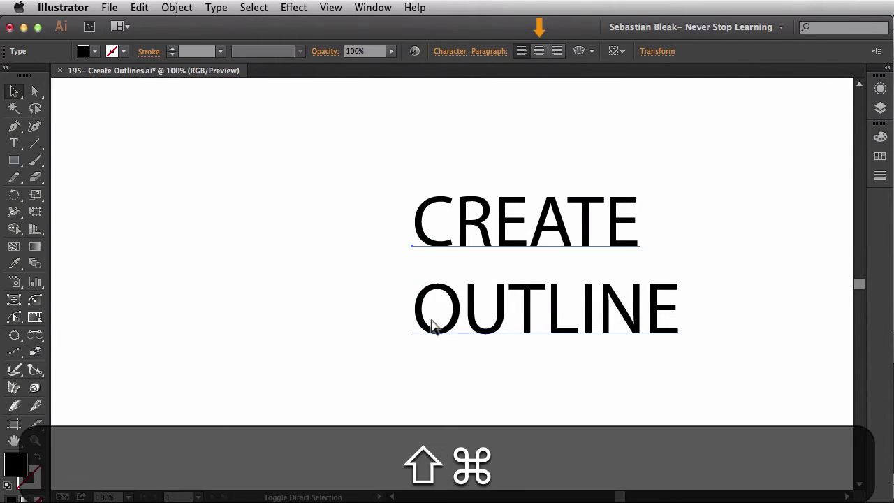
{"action": "key", "text": "shift+super+c"}
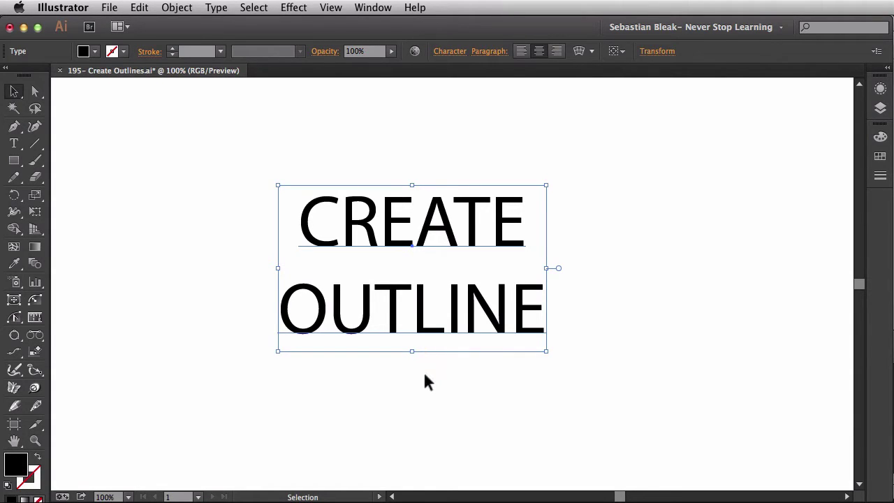
- Replace the Myriad Pro font with Impact in the Character panel
{"action": "key", "text": "super+t"}
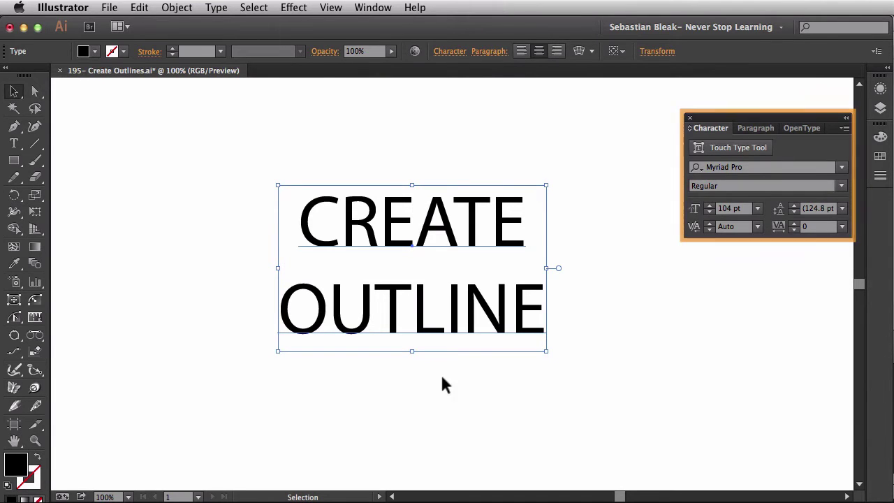
{"action": "left_click", "coordinate": [750, 168]}
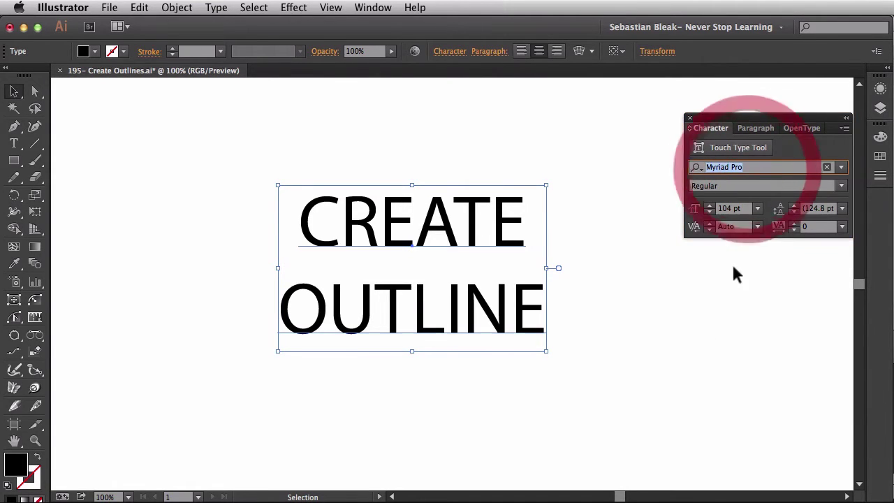
{"action": "type", "text": "imp"}
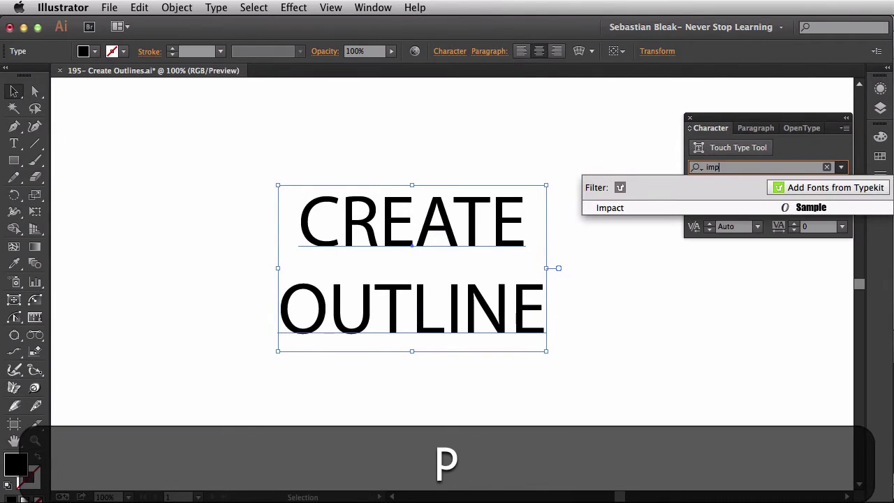
{"action": "left_click", "coordinate": [685, 208]}
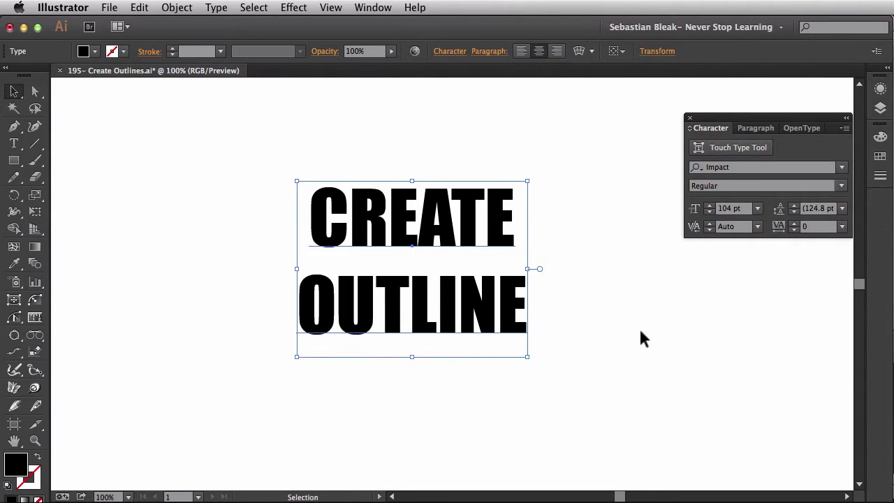
{"action": "key", "text": "super+t"}
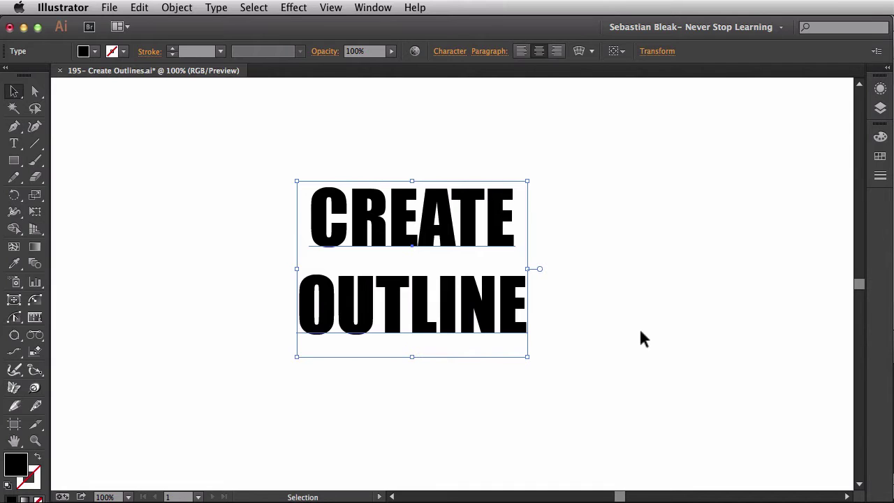
{"action": "left_click", "coordinate": [110, 8]}
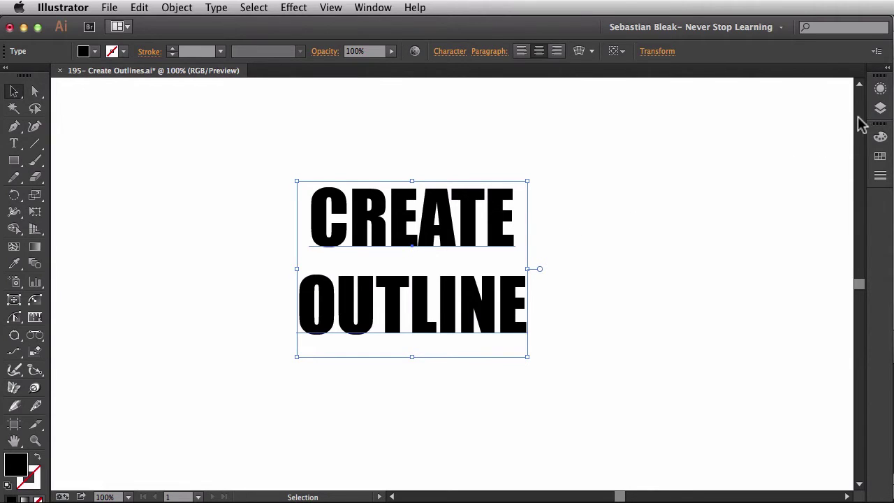
- Duplicate Layer 1, rename the original to 'impact' and hide it
{"action": "left_click", "coordinate": [880, 108]}
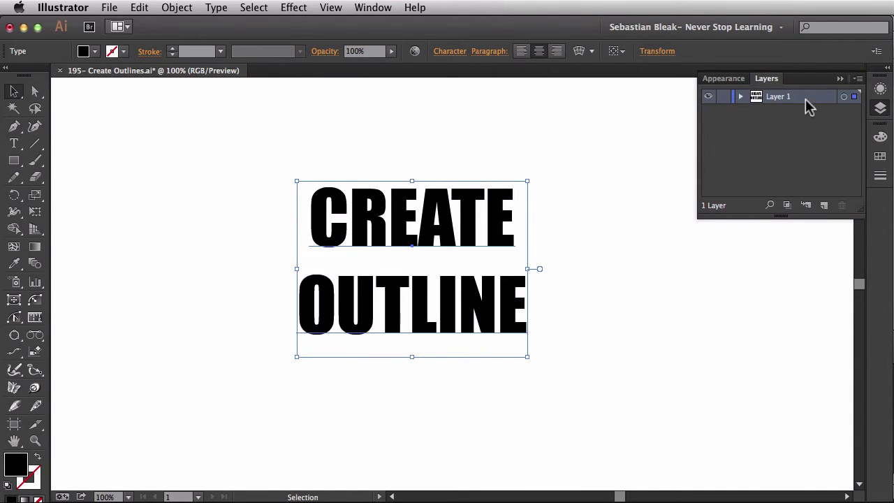
{"action": "left_click_drag", "start_coordinate": [808, 99], "coordinate": [822, 208]}
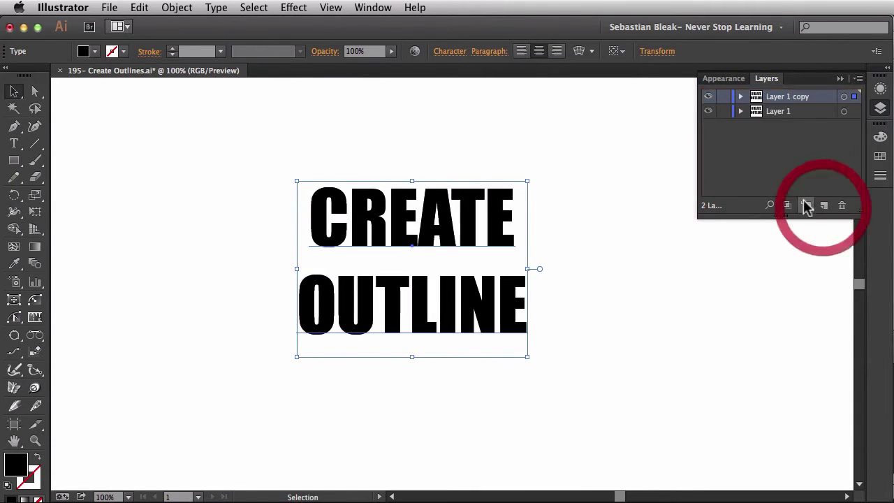
{"action": "left_click", "coordinate": [779, 112]}
{"action": "double_click", "coordinate": [781, 113]}
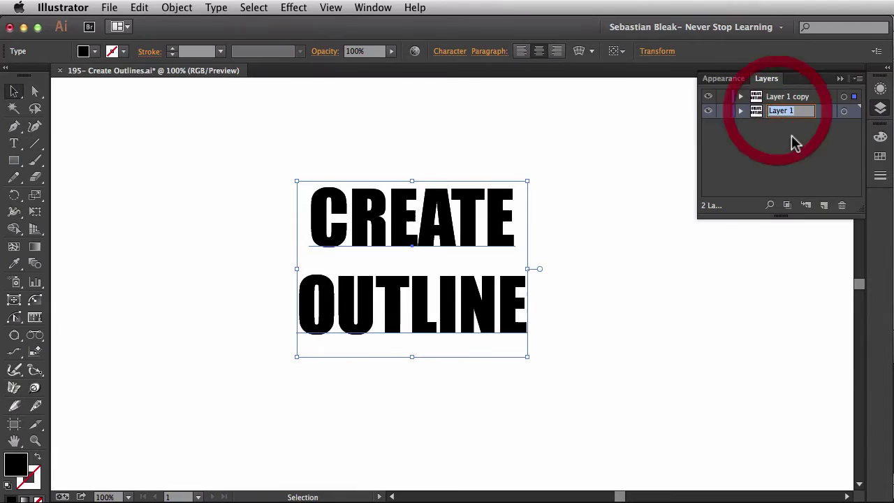
{"action": "type", "text": "impact"}
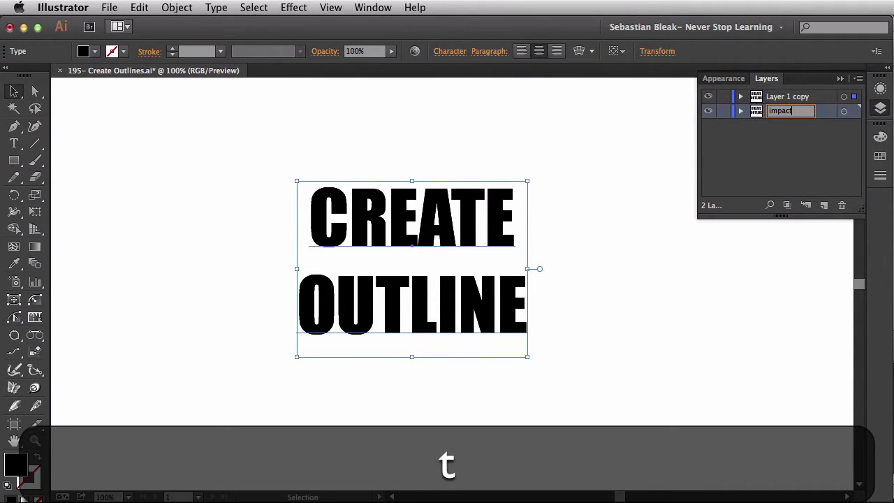
{"action": "key", "text": "Return"}
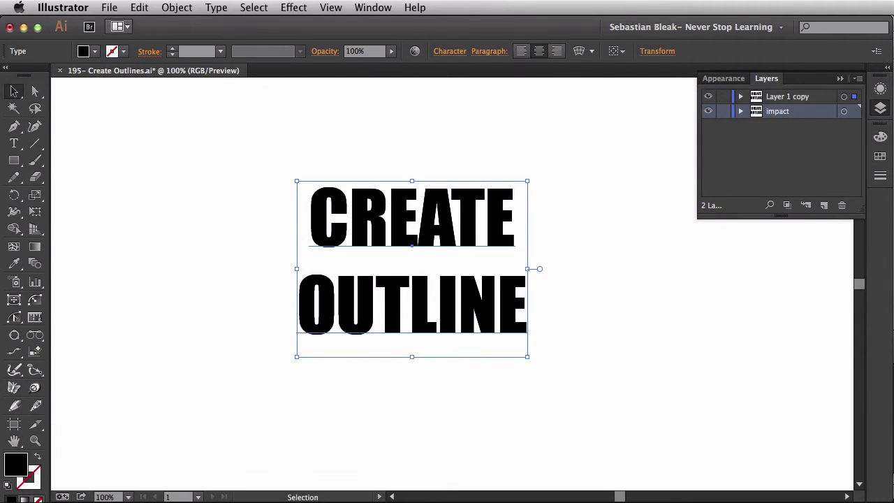
{"action": "left_click", "coordinate": [709, 113]}
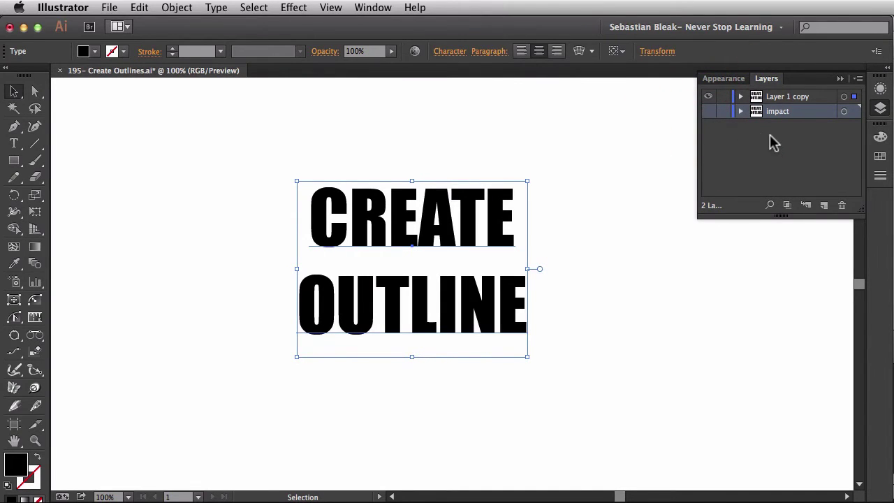
- Rename the Layer 1 copy to 'outlined'
{"action": "left_click", "coordinate": [818, 98]}
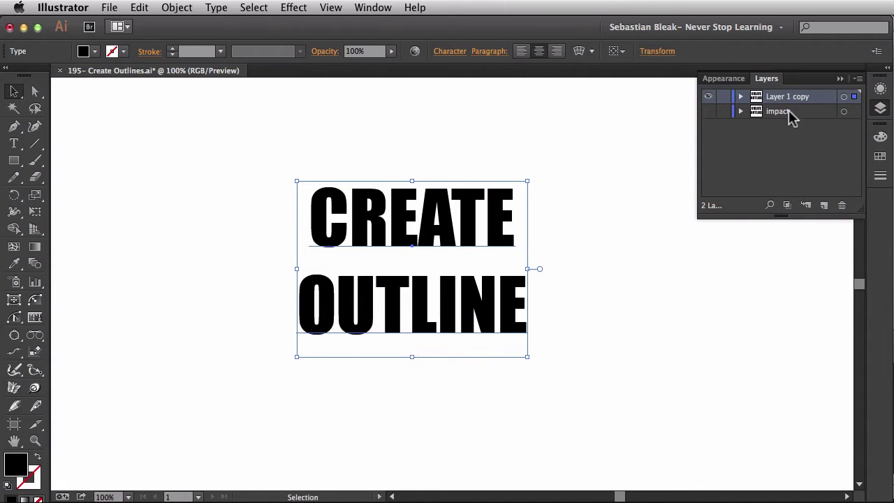
{"action": "double_click", "coordinate": [787, 98]}
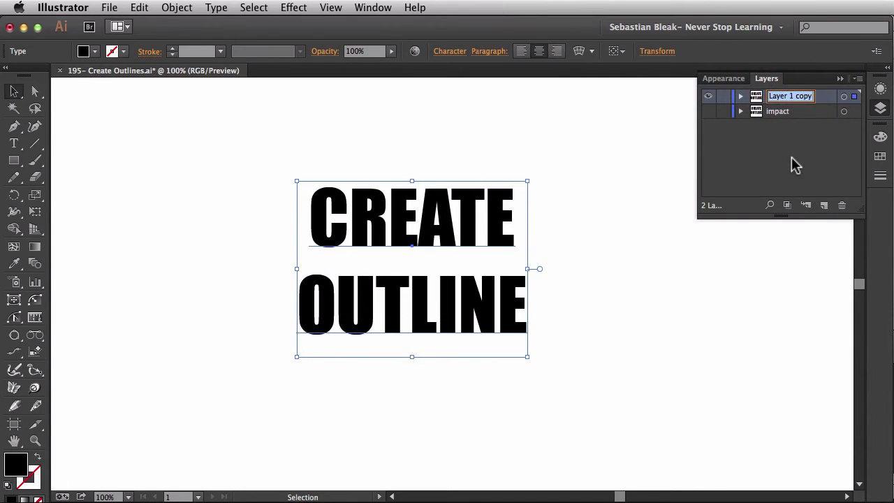
{"action": "type", "text": "outlined"}
{"action": "key", "text": "Return"}
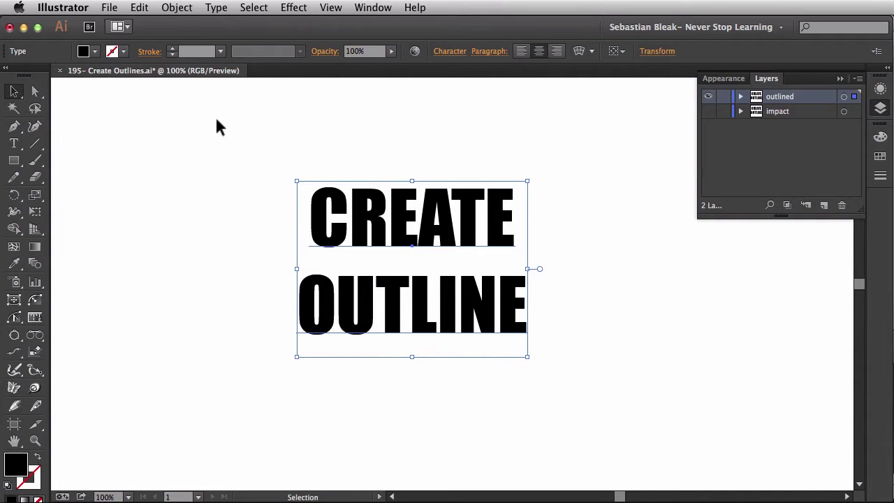
{"action": "left_click", "coordinate": [215, 8]}
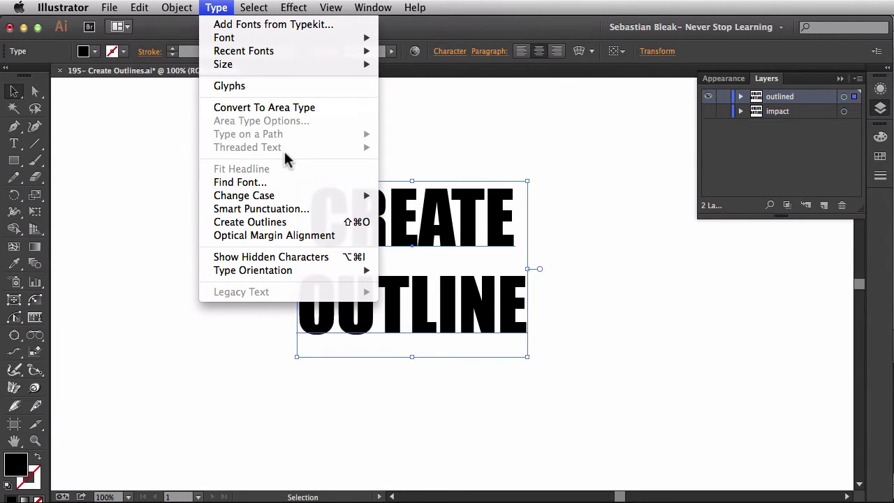
{"action": "left_click", "coordinate": [312, 222]}
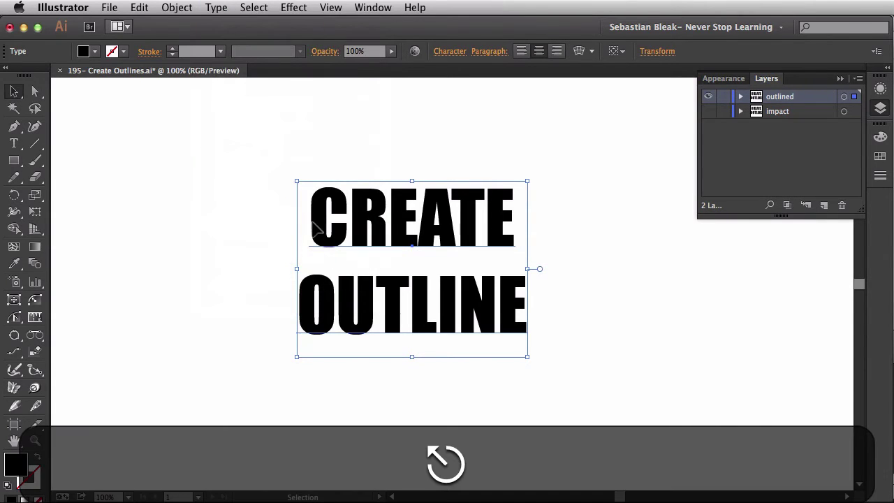
{"action": "right_click", "coordinate": [449, 241]}
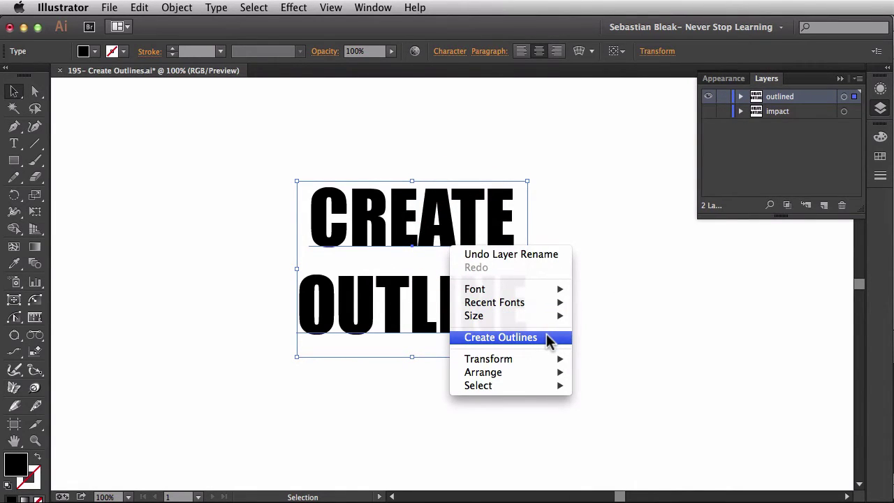
{"action": "left_click", "coordinate": [548, 338]}
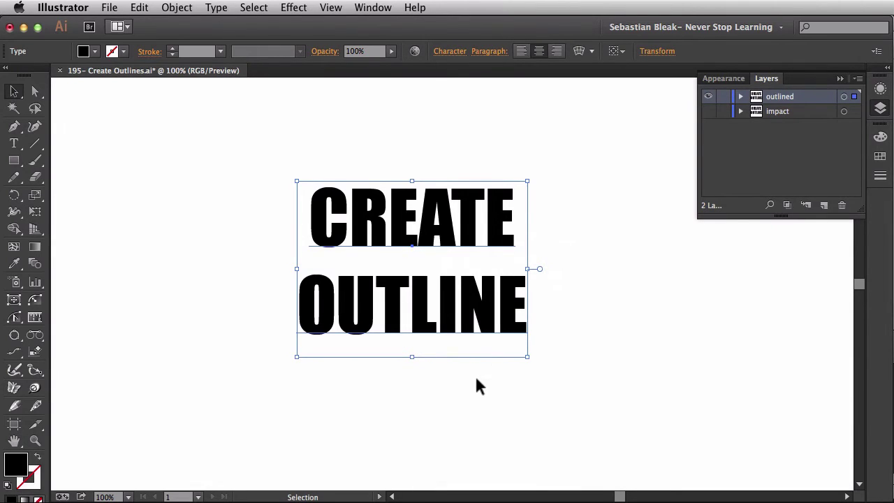
- Convert the text to outlines and scale it proportionally to about 482 px wide
{"action": "key", "text": "super+shift"}
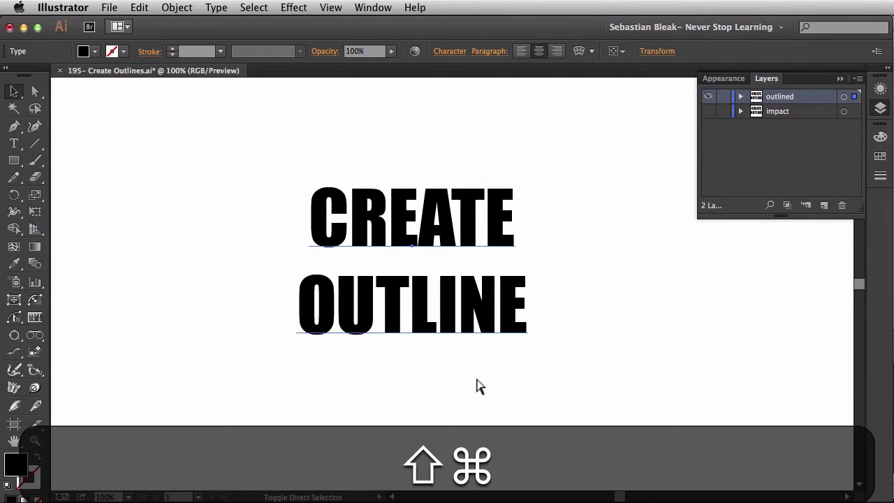
{"action": "key", "text": "super+shift+o"}
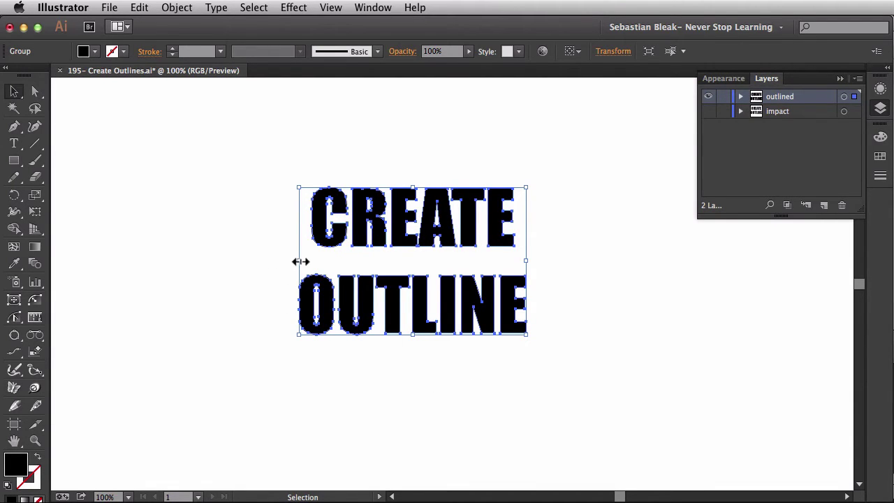
{"action": "left_click_drag", "start_coordinate": [299, 261], "coordinate": [191, 259]}
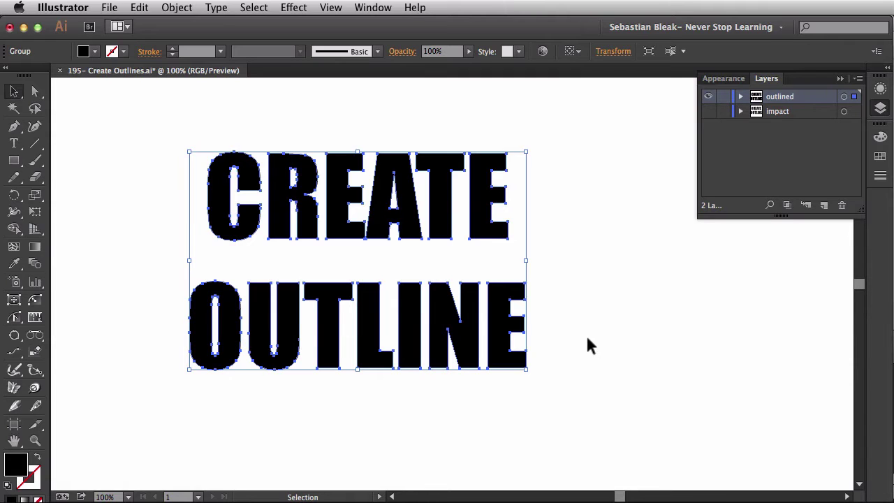
{"action": "key", "text": "super+y"}
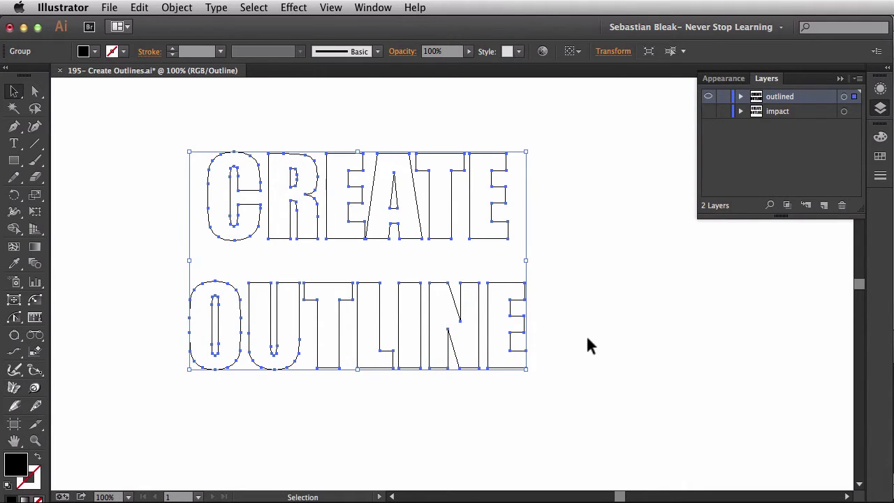
{"action": "key", "text": "super+y"}
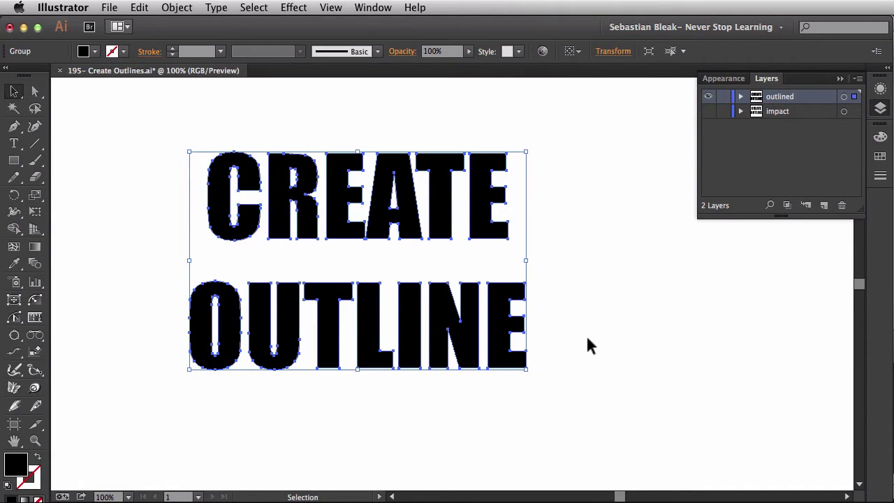
{"action": "left_click", "coordinate": [588, 338]}
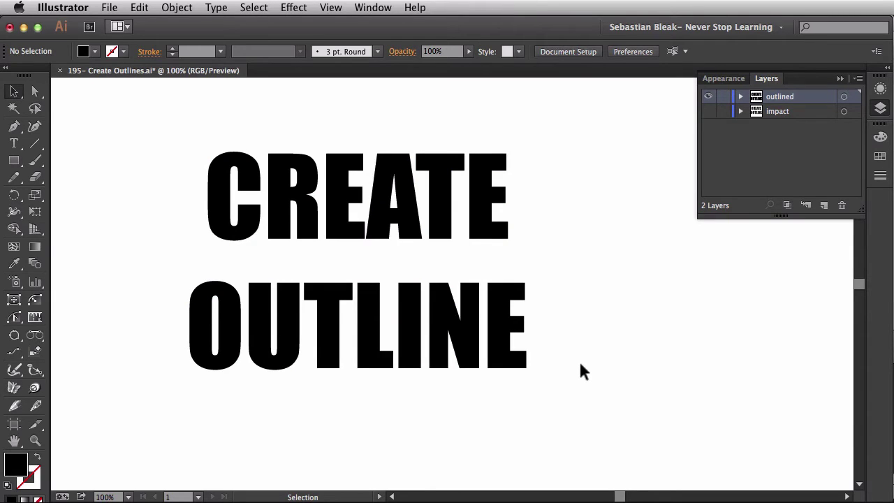
{"action": "key", "text": "t"}
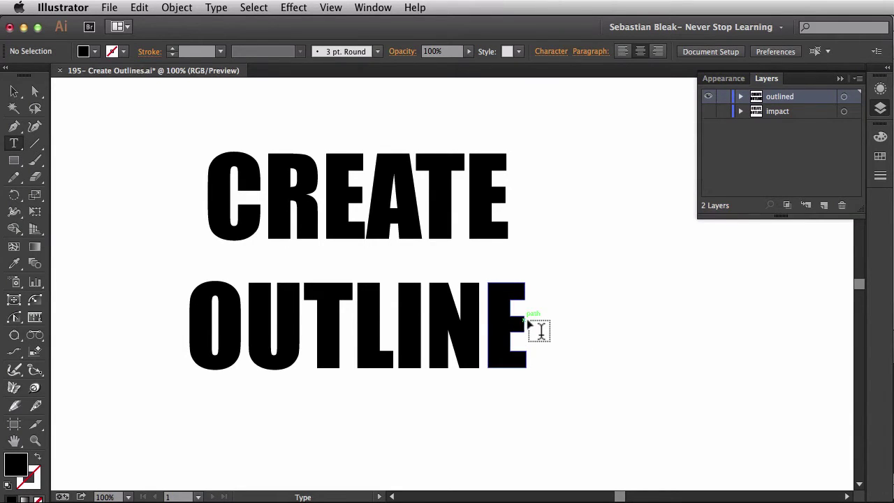
{"action": "left_click", "coordinate": [547, 331]}
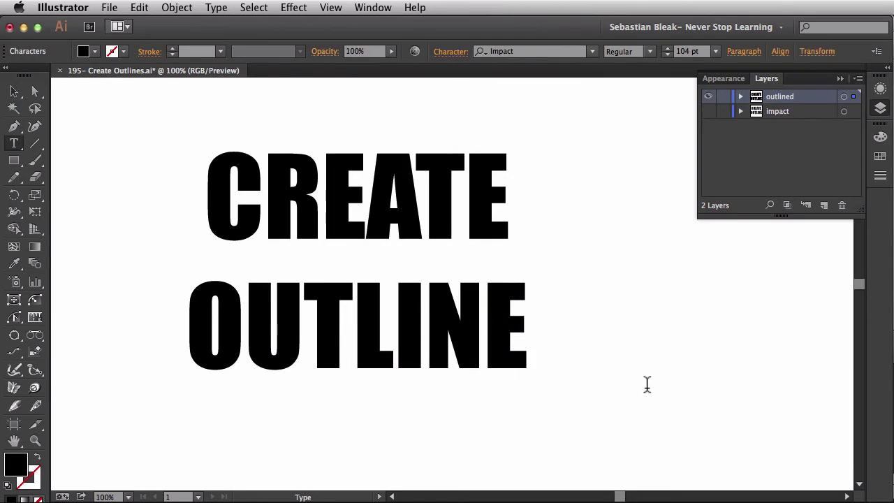
{"action": "type", "text": "S"}
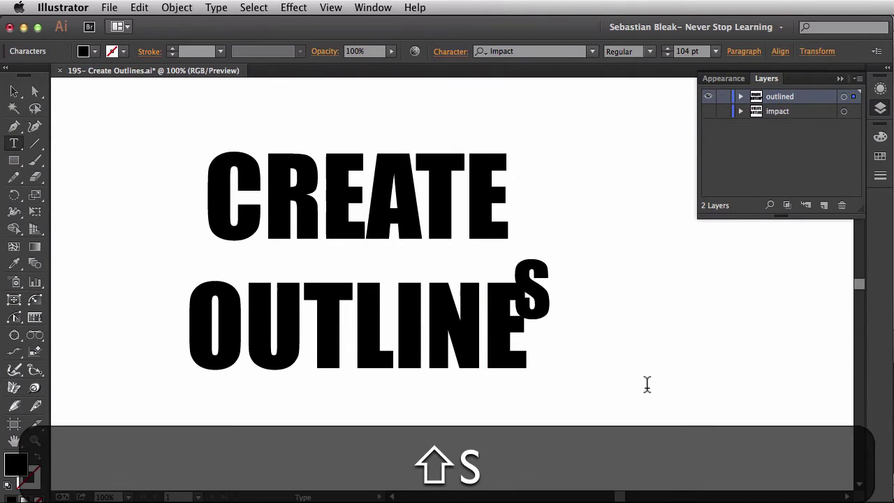
{"action": "key", "text": "super+Return"}
{"action": "key", "text": "super+BackSpace"}
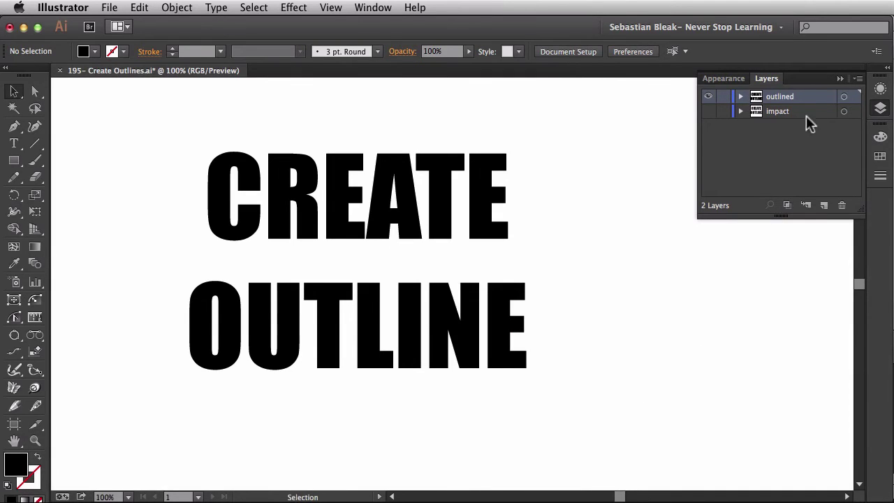
- Delete the outlined layer, show the impact layer and add an S to read CREATE OUTLINES
{"action": "left_click_drag", "start_coordinate": [814, 101], "coordinate": [842, 205]}
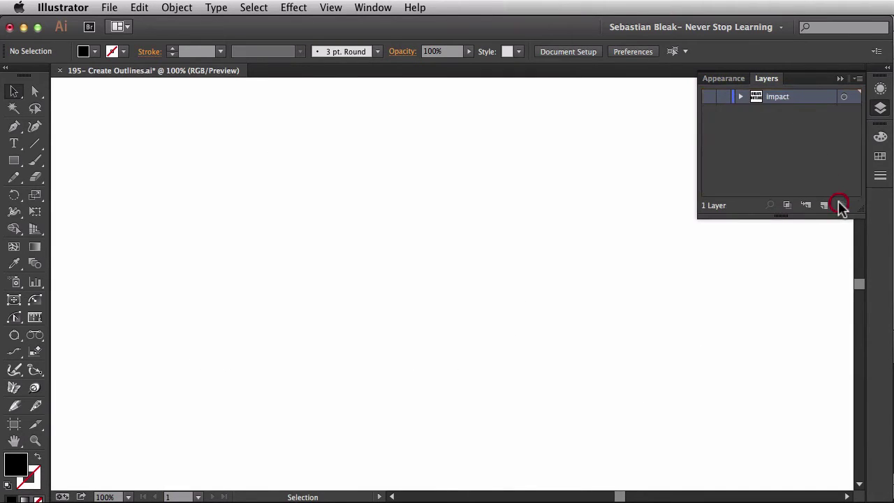
{"action": "left_click", "coordinate": [709, 96]}
{"action": "key", "text": "t"}
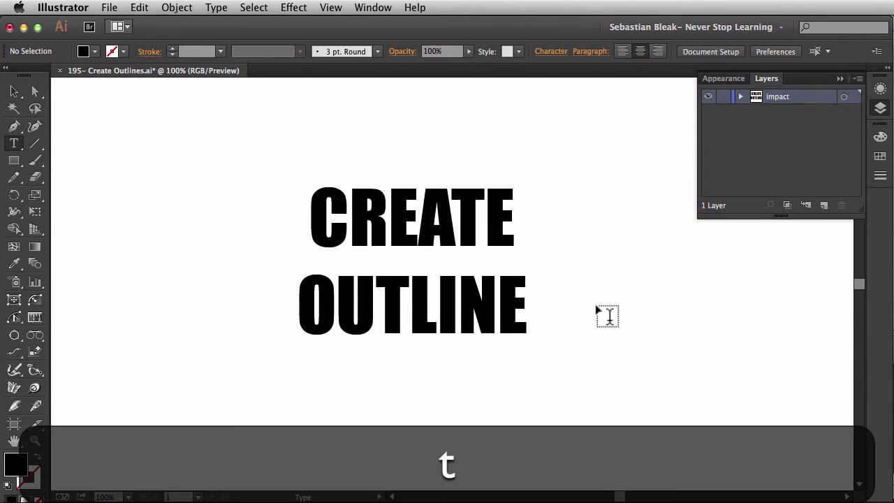
{"action": "left_click", "coordinate": [523, 300]}
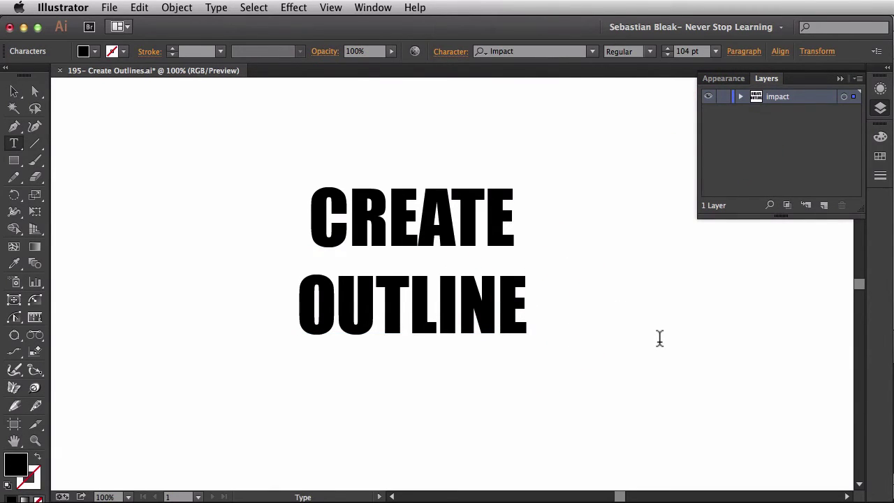
{"action": "type", "text": "s"}
{"action": "key", "text": "BackSpace"}
{"action": "type", "text": "S"}
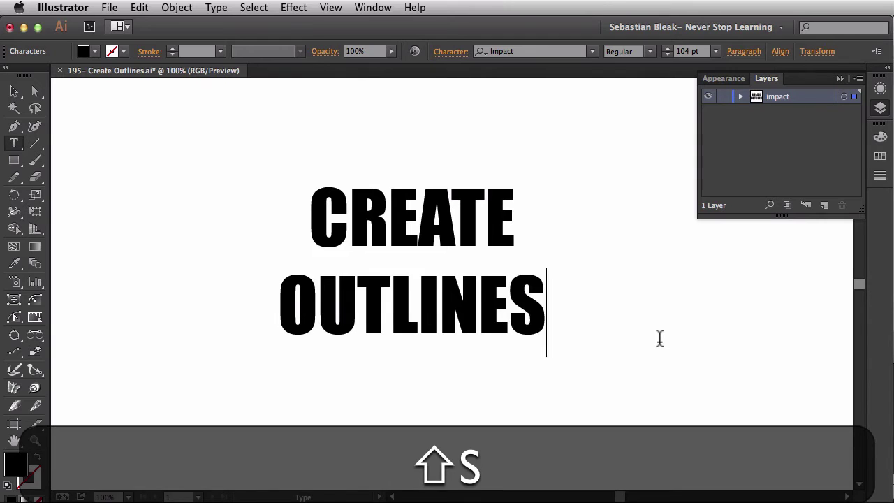
{"action": "key", "text": "super+Return"}
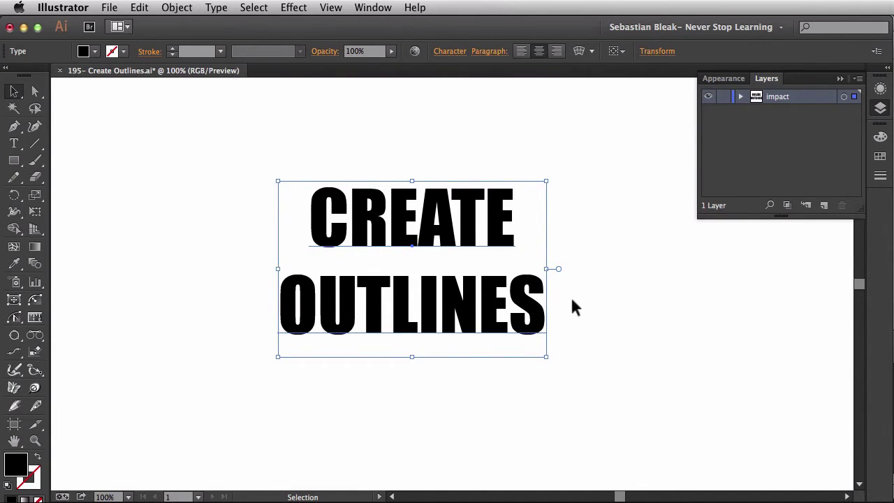
- Shift the CREATE OUTLINES text left and convert it to outlines
{"action": "left_click_drag", "start_coordinate": [474, 299], "coordinate": [429, 299]}
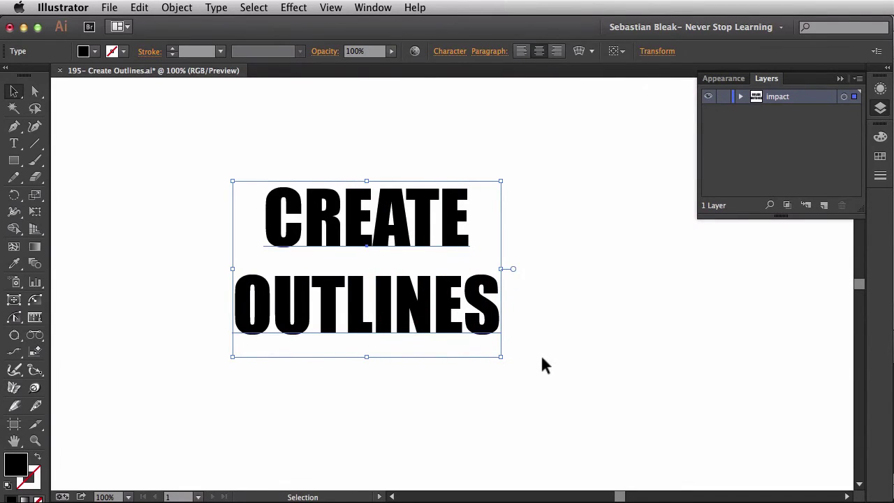
{"action": "key", "text": "shift+super+o"}
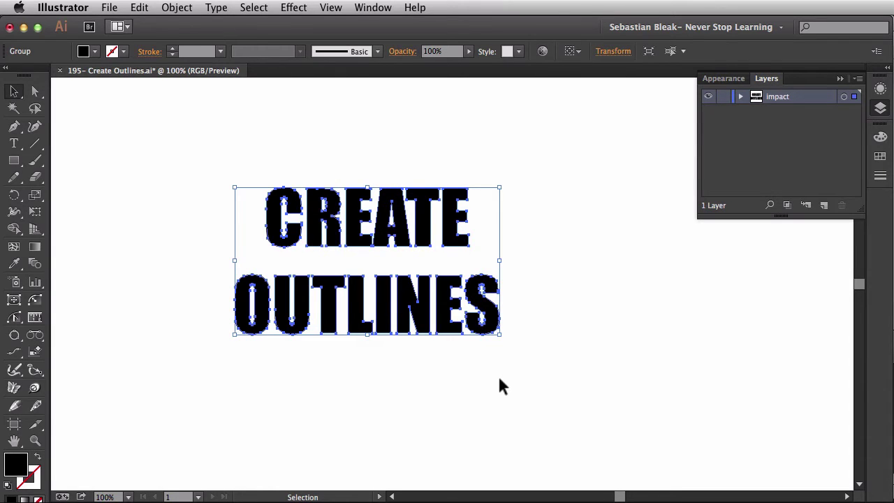
{"action": "left_click", "coordinate": [500, 380]}
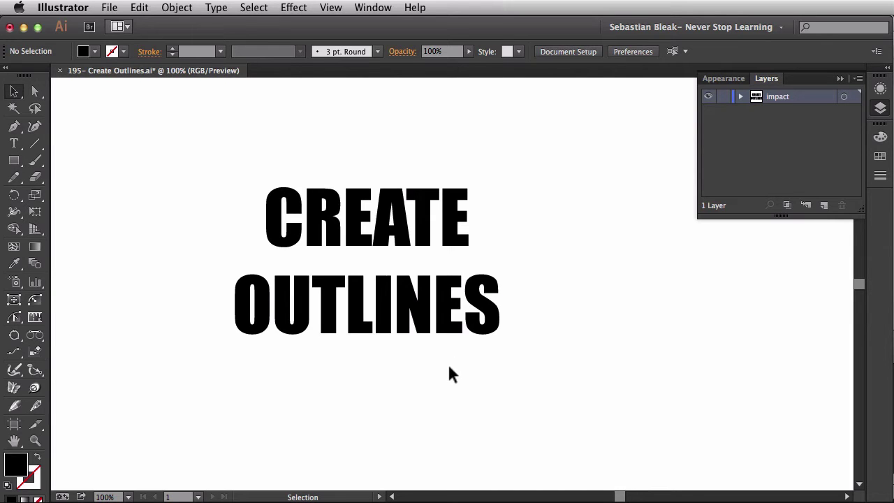
{"action": "left_click", "coordinate": [325, 210]}
- Scale the outlined lettering up proportionally and raise the top of the L's stem
{"action": "left_click_drag", "start_coordinate": [370, 183], "coordinate": [365, 150]}
{"action": "left_click", "coordinate": [397, 414]}
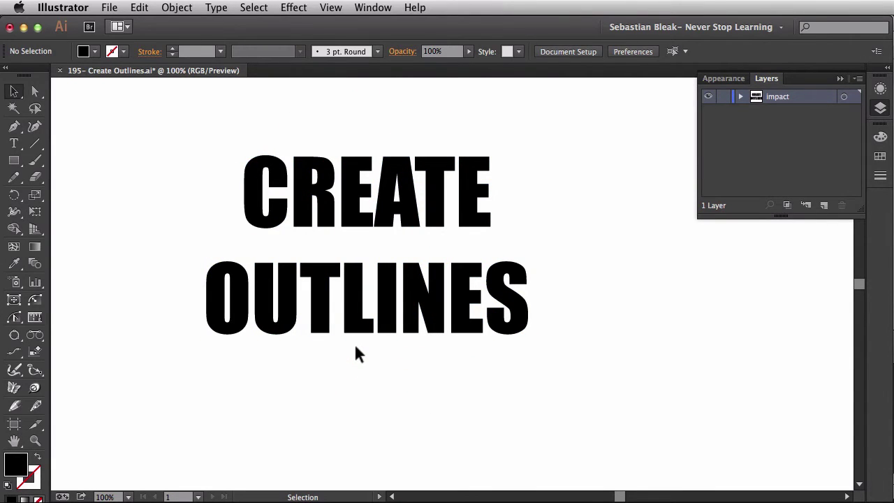
{"action": "key", "text": "a"}
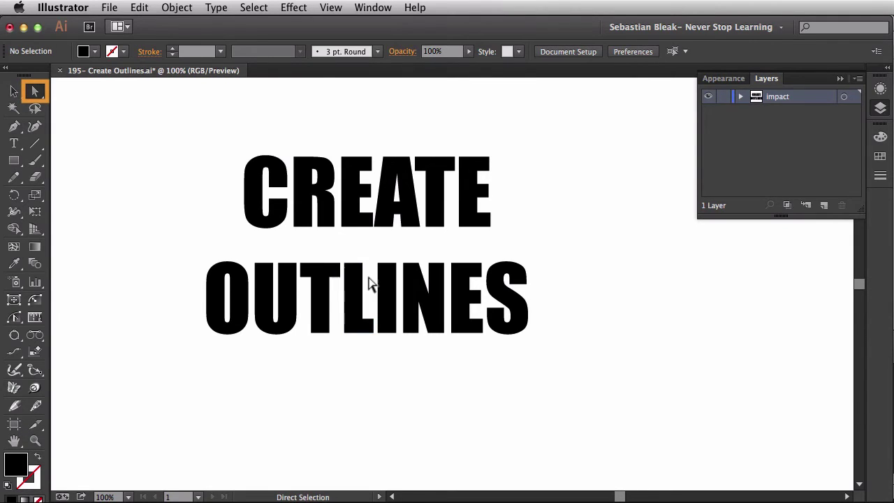
{"action": "left_click_drag", "start_coordinate": [369, 272], "coordinate": [343, 252]}
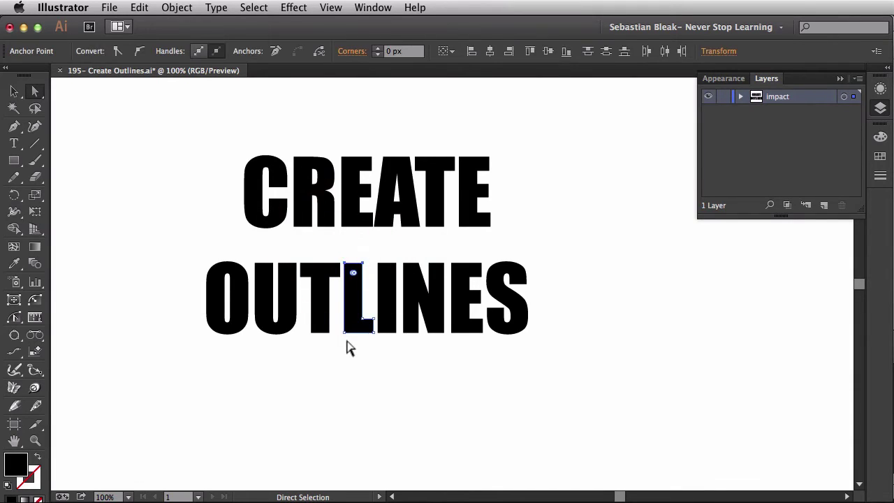
{"action": "key", "text": "shift+Up"}
{"action": "key", "text": "shift+Up"}
{"action": "key", "text": "shift+Up"}
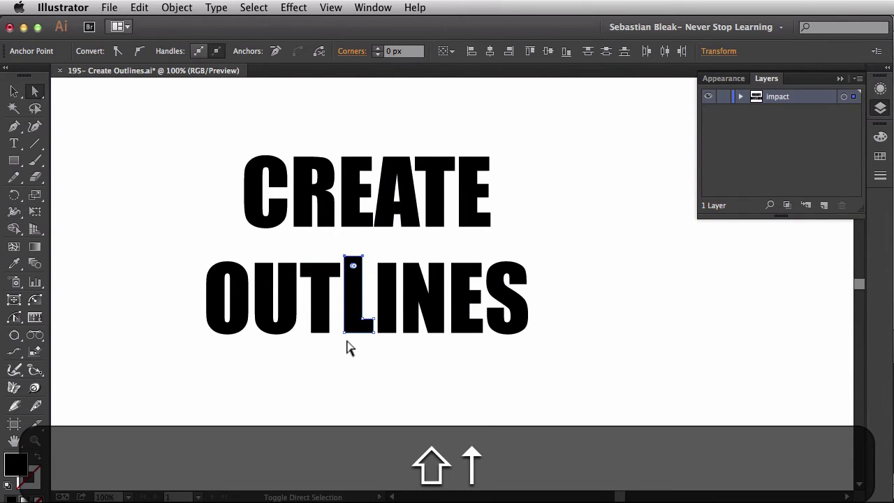
{"action": "key", "text": "shift+Up"}
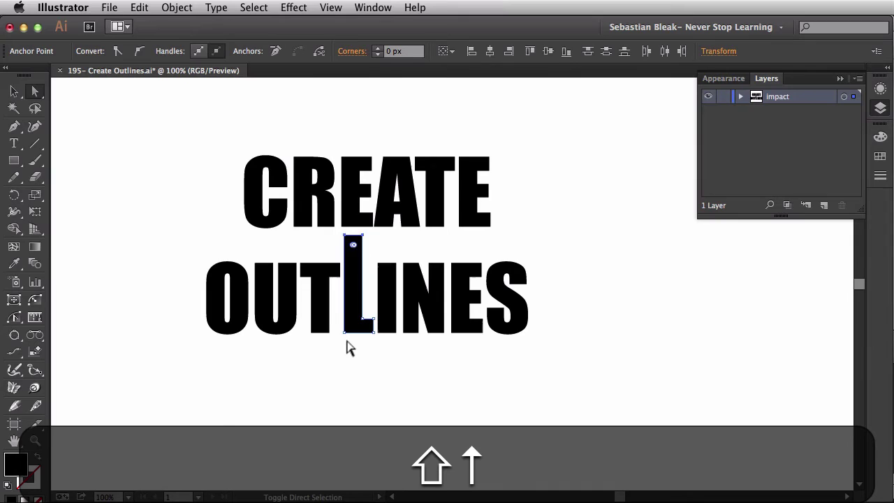
{"action": "key", "text": "shift+Down"}
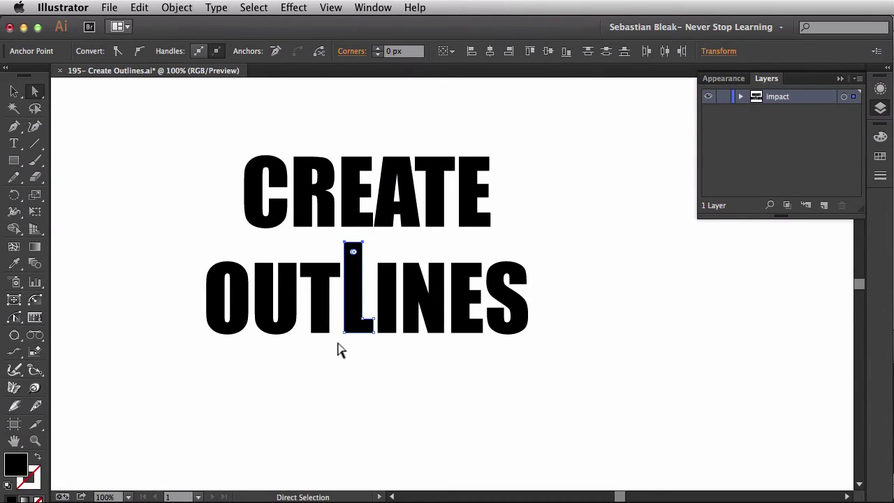
- Drop the L's bottom below the baseline and stretch its foot right under INES
{"action": "left_click_drag", "start_coordinate": [336, 344], "coordinate": [374, 316]}
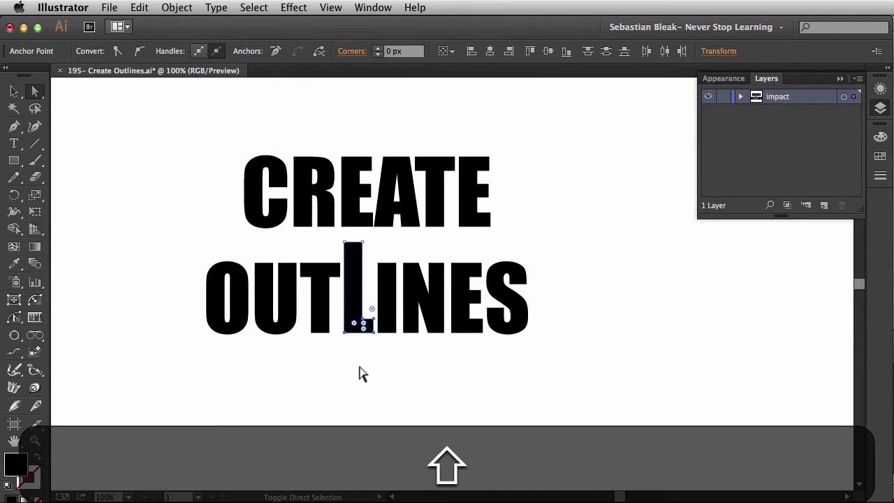
{"action": "key", "text": "shift+Down"}
{"action": "key", "text": "shift+Down"}
{"action": "key", "text": "shift+Down"}
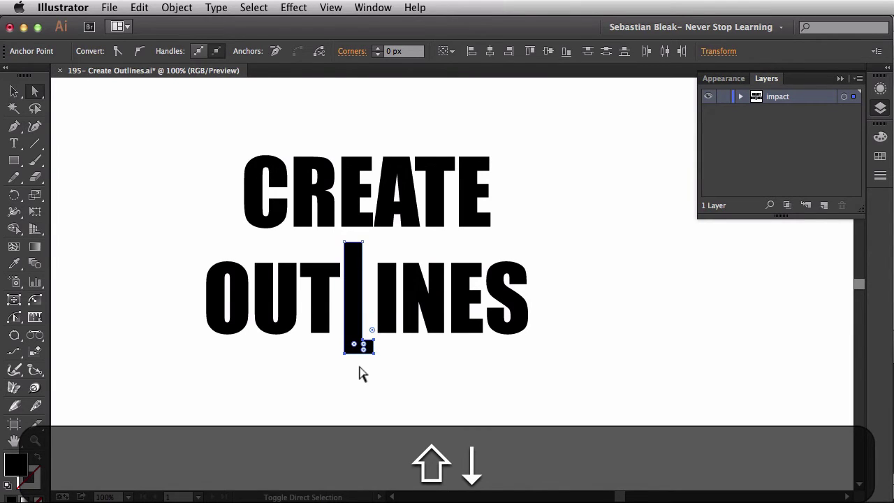
{"action": "key", "text": "shift+Down"}
{"action": "left_click_drag", "start_coordinate": [389, 372], "coordinate": [371, 346]}
{"action": "key", "text": "shift+Right"}
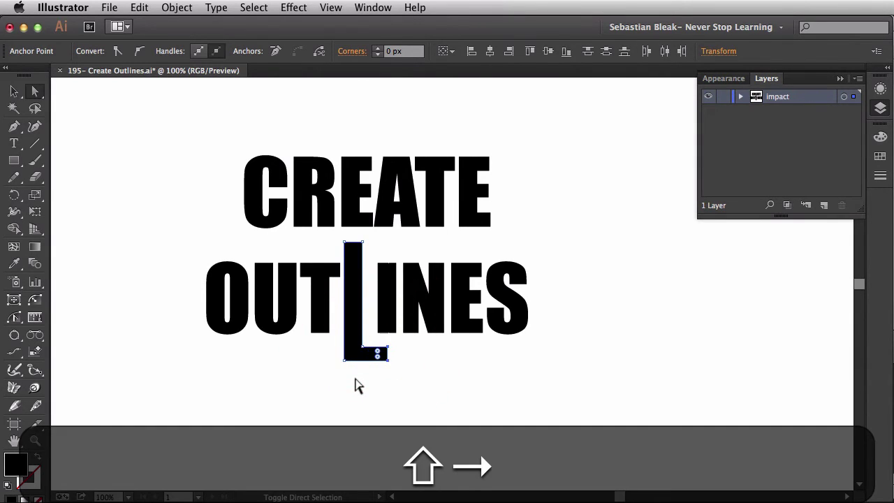
{"action": "key", "text": "shift+Right"}
{"action": "key", "text": "shift+Right"}
{"action": "key", "text": "shift+Right"}
{"action": "key", "text": "shift+Right"}
{"action": "key", "text": "shift+Right"}
{"action": "key", "text": "shift+Right"}
{"action": "key", "text": "shift+Right"}
{"action": "key", "text": "shift+Right"}
{"action": "key", "text": "shift+Right"}
{"action": "key", "text": "shift+Right"}
{"action": "key", "text": "shift+Right"}
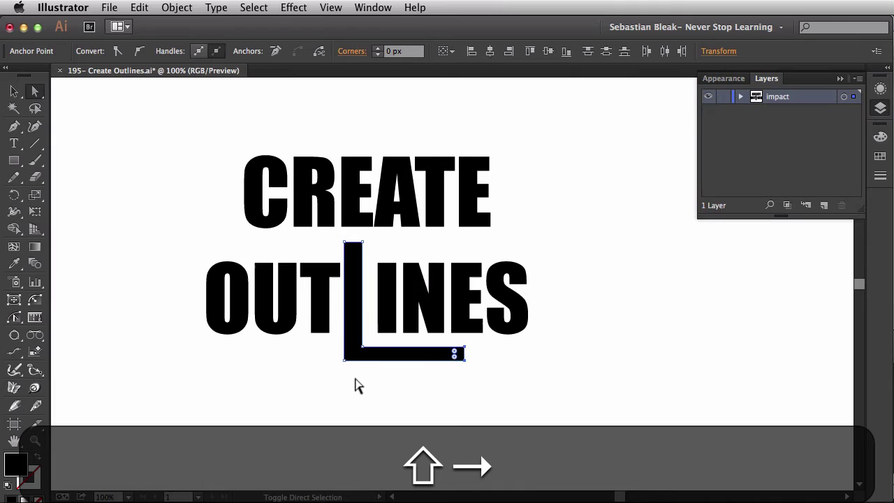
{"action": "key", "text": "shift+Right"}
{"action": "key", "text": "shift+Right"}
{"action": "key", "text": "shift+Right"}
{"action": "key", "text": "shift+Left"}
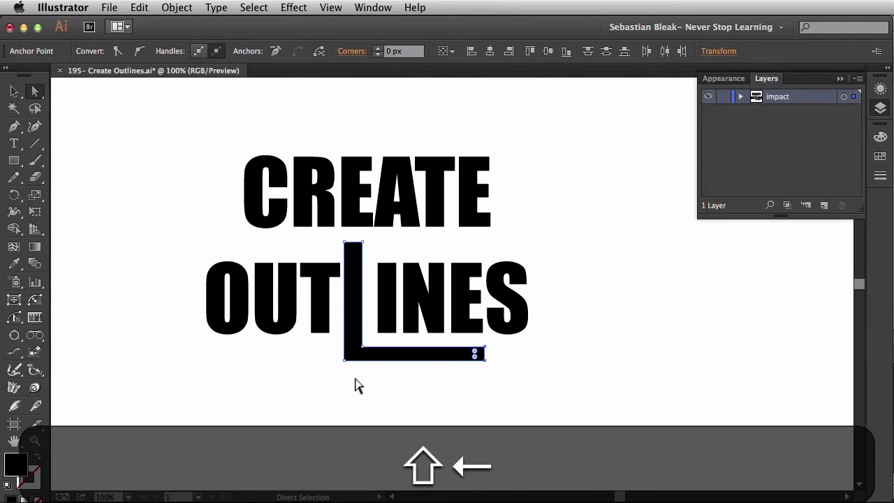
{"action": "left_click", "coordinate": [354, 380]}
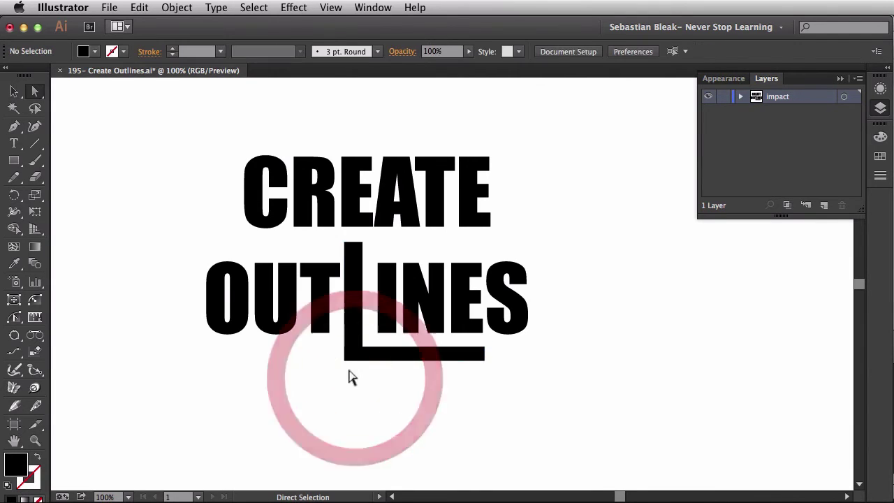
- Extend the T's stem below the baseline and raise its top above the line
{"action": "left_click_drag", "start_coordinate": [336, 341], "coordinate": [304, 333]}
{"action": "key", "text": "shift+Down"}
{"action": "key", "text": "shift+Down"}
{"action": "key", "text": "shift+Down"}
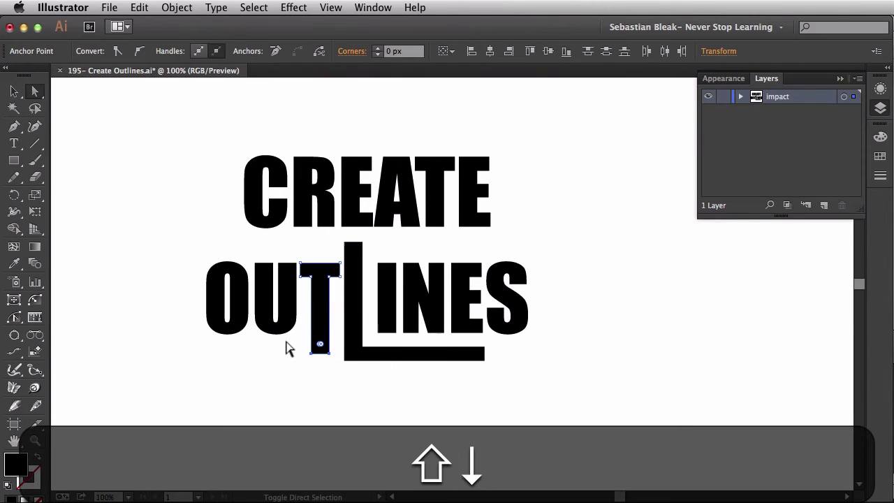
{"action": "key", "text": "shift+Down"}
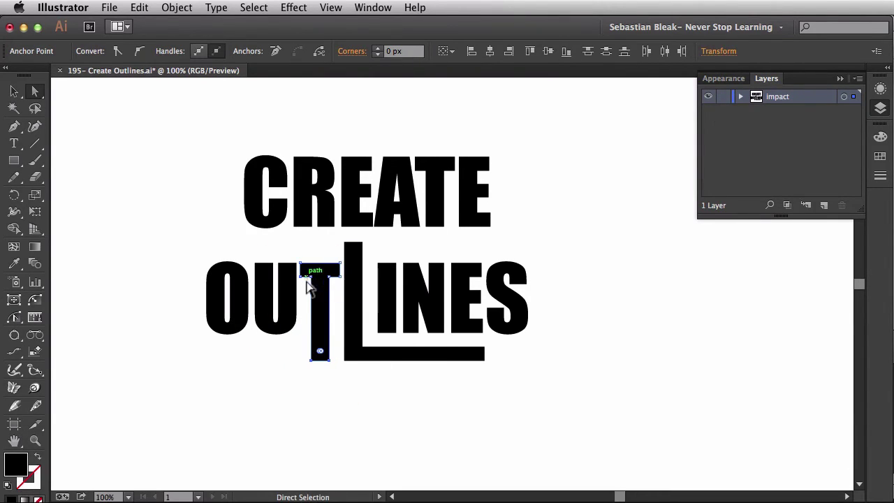
{"action": "left_click_drag", "start_coordinate": [298, 244], "coordinate": [336, 285]}
{"action": "key", "text": "shift+Up"}
{"action": "key", "text": "shift+Up"}
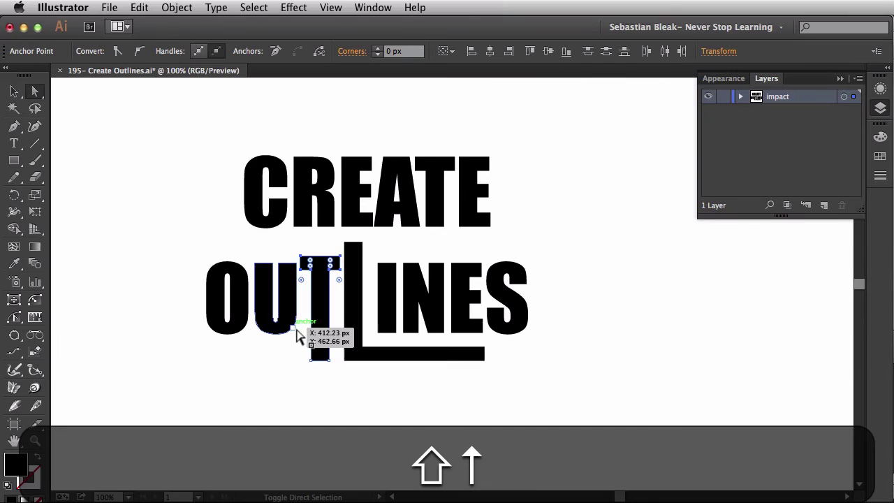
{"action": "key", "text": "Up"}
{"action": "key", "text": "Up"}
{"action": "key", "text": "Up"}
{"action": "key", "text": "Up"}
{"action": "key", "text": "Up"}
{"action": "key", "text": "Up"}
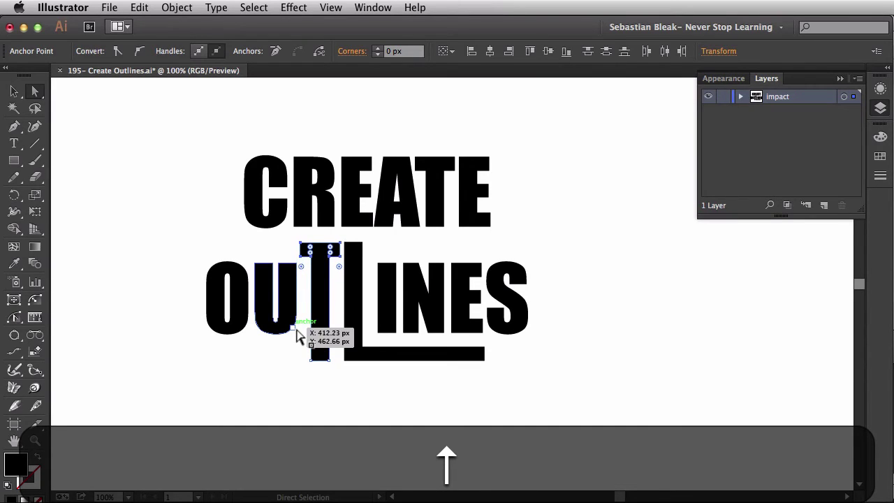
{"action": "left_click", "coordinate": [370, 285]}
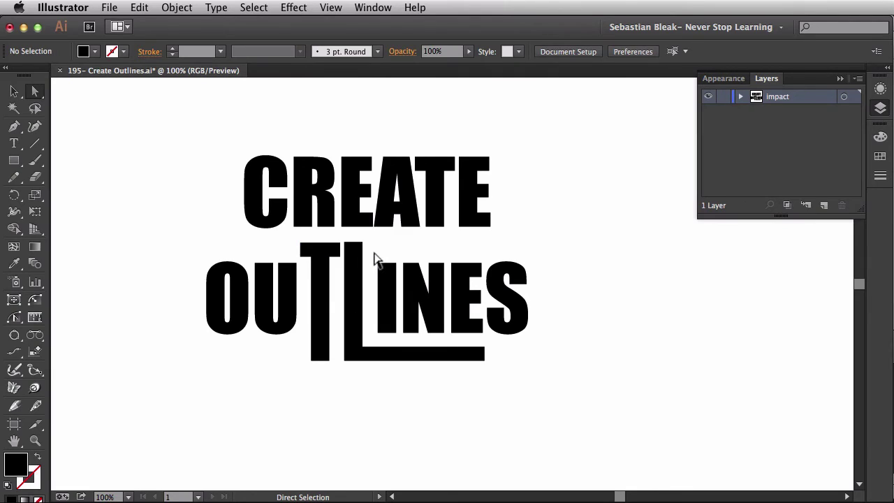
- Raise the top anchors of the I, N and E in OUTLINES
{"action": "left_click_drag", "start_coordinate": [374, 253], "coordinate": [483, 283]}
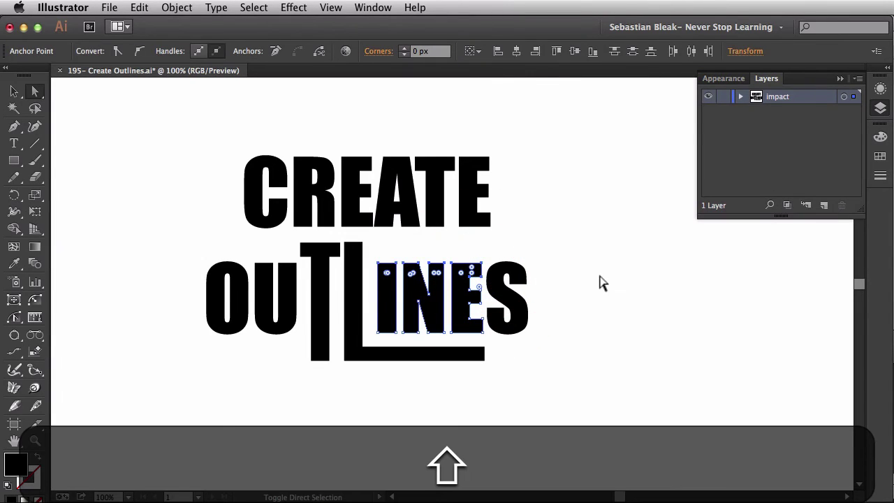
{"action": "key", "text": "shift+Up"}
{"action": "key", "text": "shift+Up"}
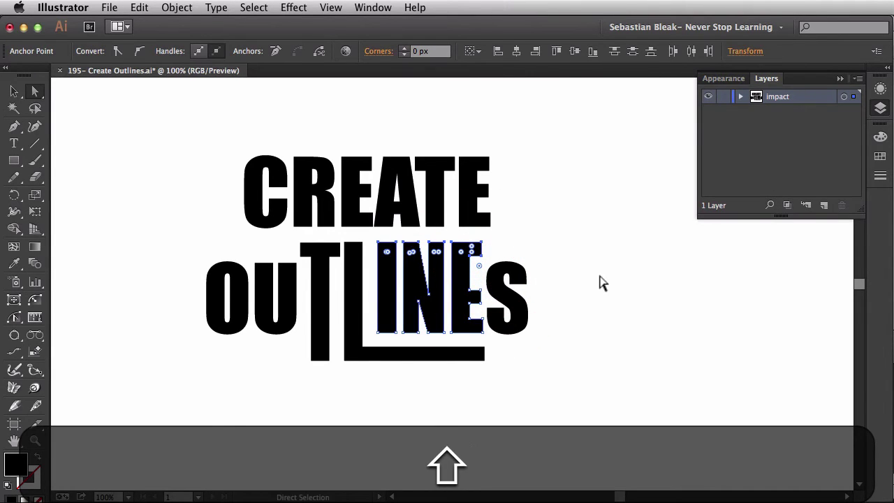
{"action": "left_click", "coordinate": [599, 278]}
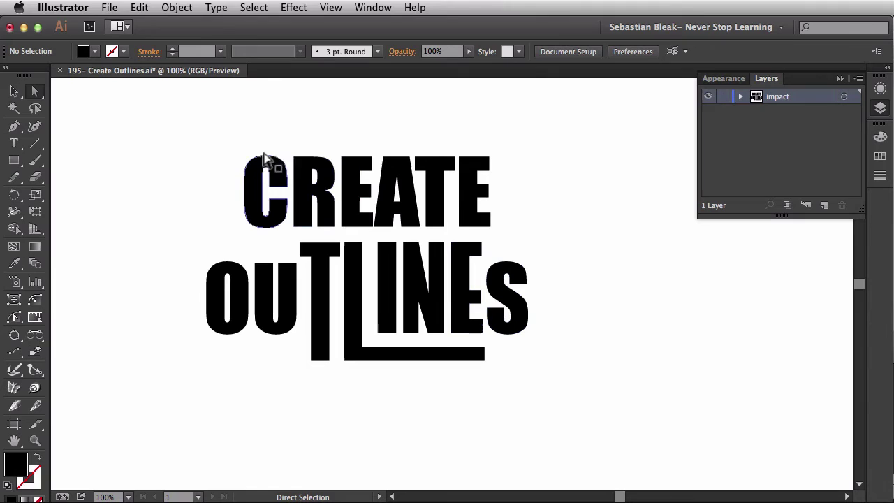
- Open Sos Your Face.ai from recent files and close the Missing Fonts warning
{"action": "left_click", "coordinate": [110, 9]}
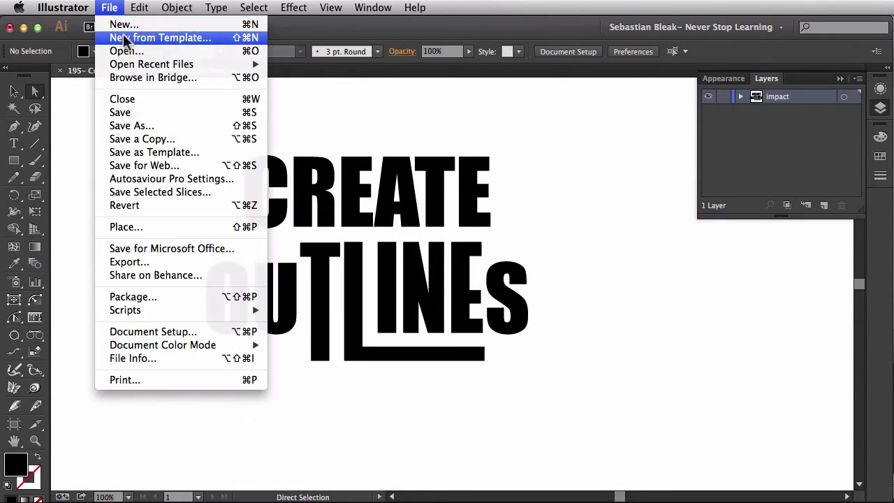
{"action": "mouse_move", "coordinate": [187, 65]}
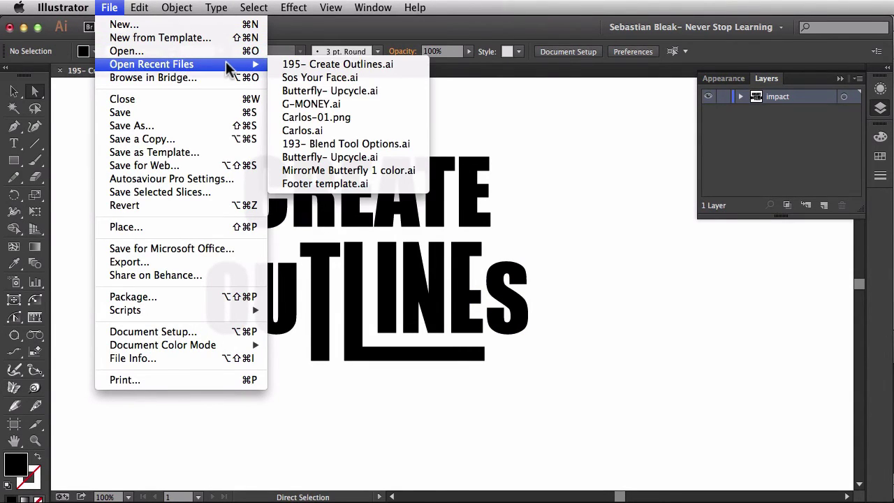
{"action": "left_click", "coordinate": [385, 75]}
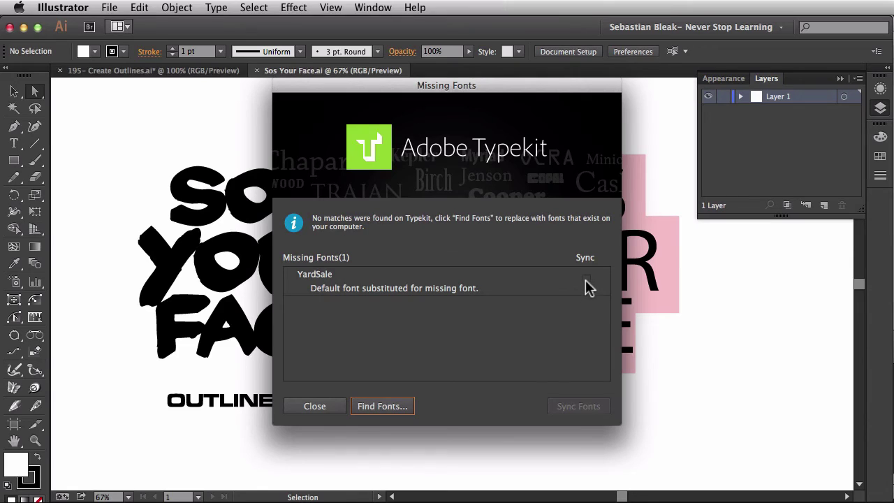
{"action": "mouse_move", "coordinate": [585, 280]}
{"action": "left_click", "coordinate": [331, 407]}
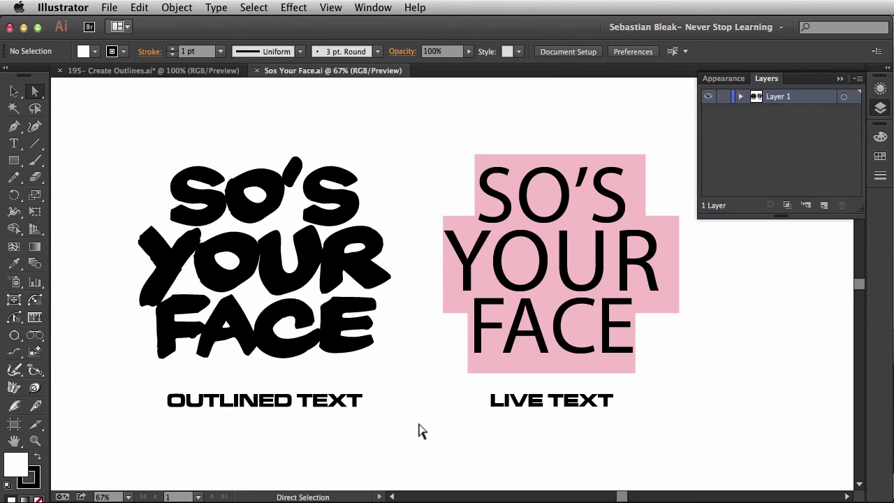
- Select the outlined SO'S YOUR FACE lettering and switch to Outline view to expose its paths
{"action": "key", "text": "v"}
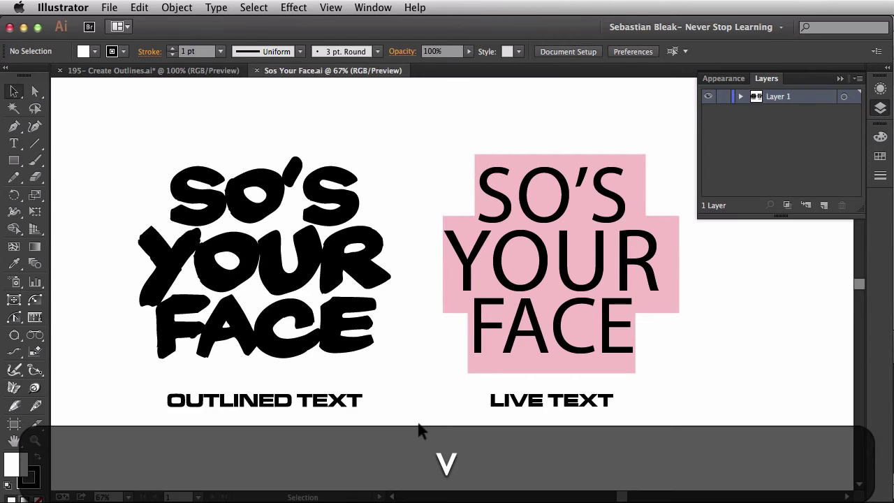
{"action": "left_click", "coordinate": [416, 389]}
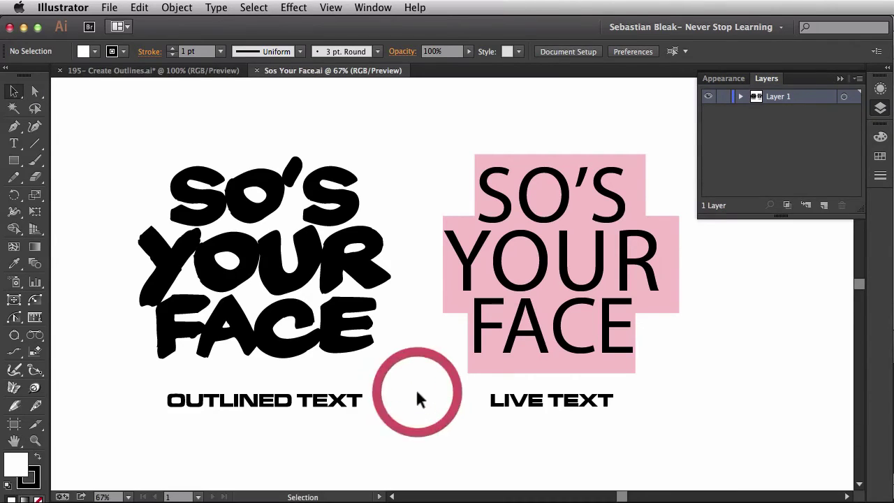
{"action": "left_click", "coordinate": [334, 343]}
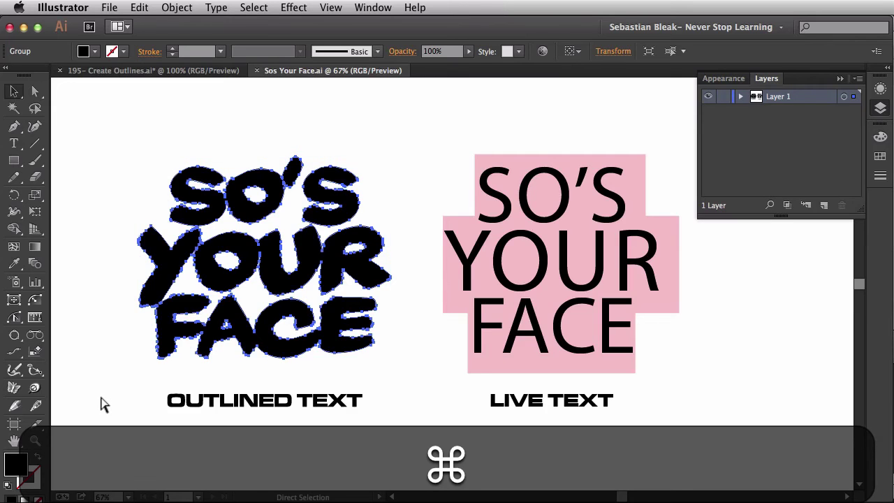
{"action": "key", "text": "super+y"}
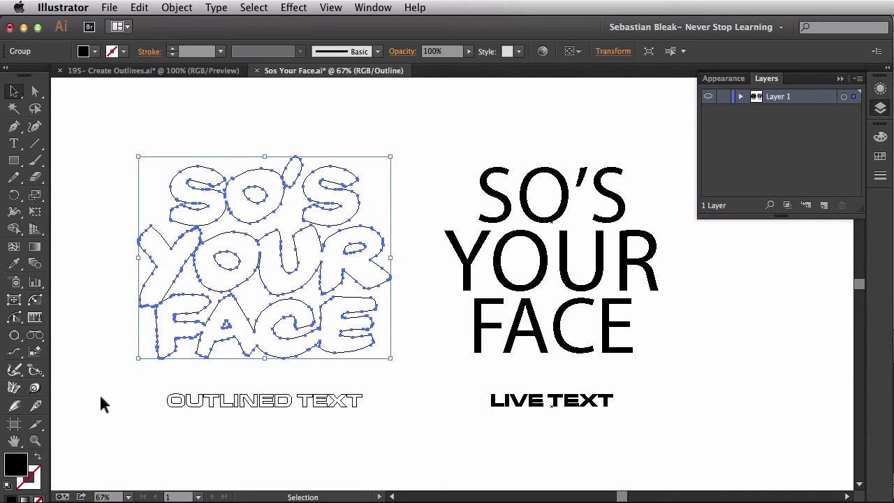
{"action": "left_click", "coordinate": [241, 408]}
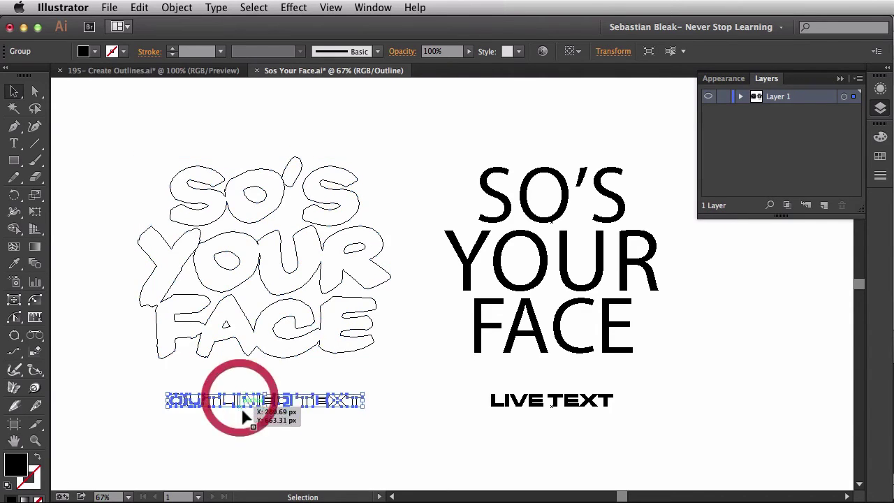
{"action": "left_click", "coordinate": [245, 423]}
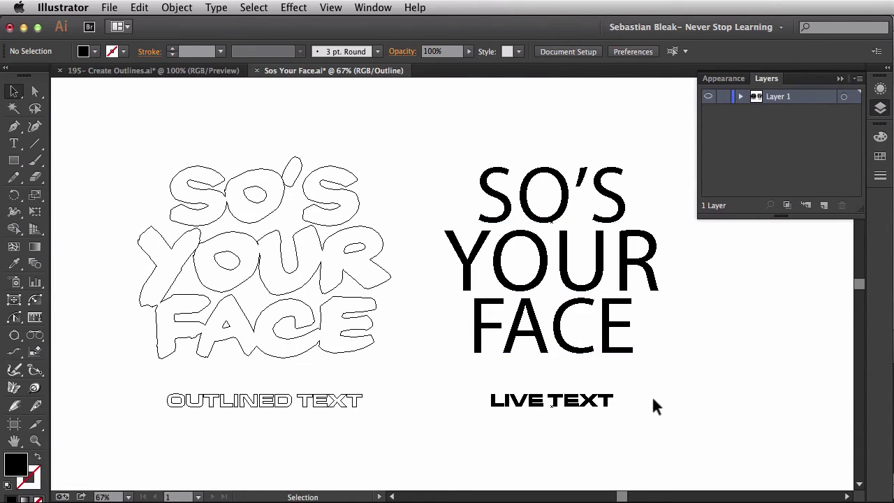
- Switch back to Preview and append " MODE" to the LIVE TEXT caption, making it LIVE TEXT MODE
{"action": "key", "text": "super+y"}
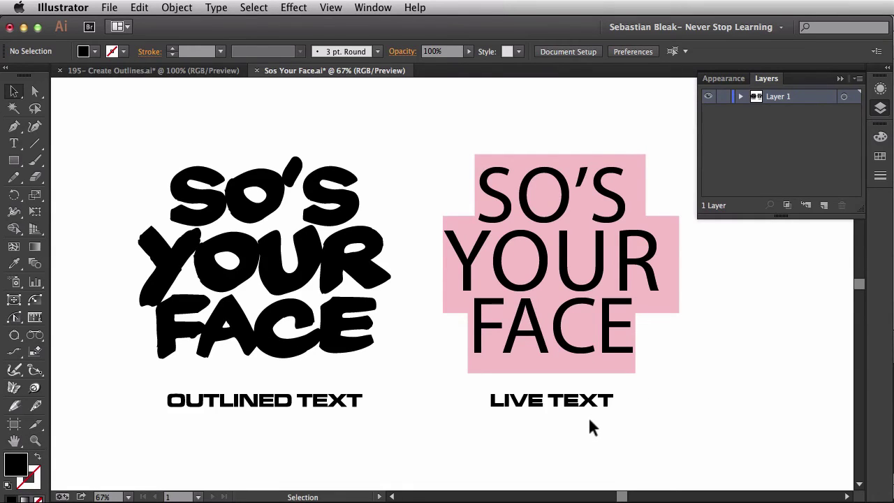
{"action": "left_click", "coordinate": [590, 412]}
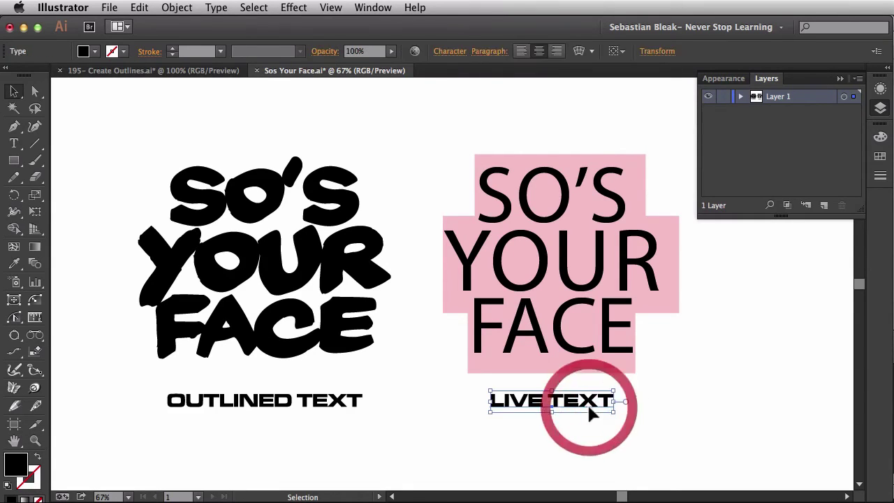
{"action": "double_click", "coordinate": [593, 414]}
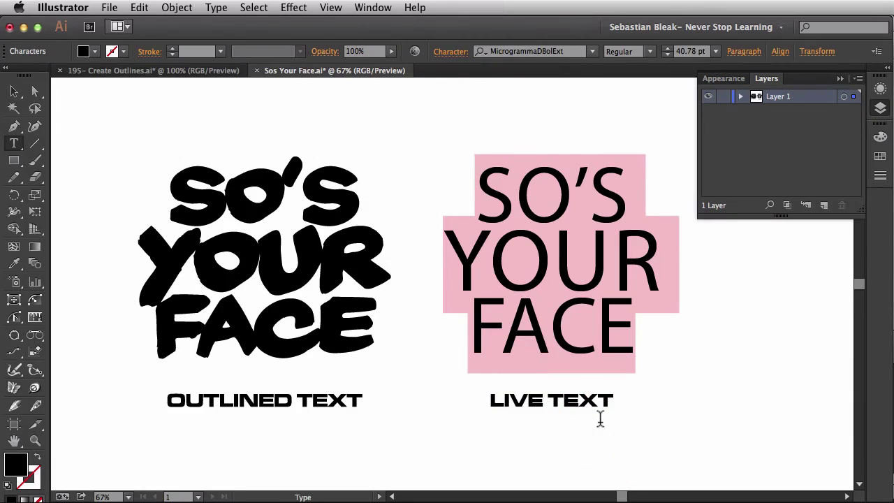
{"action": "key", "text": "Down"}
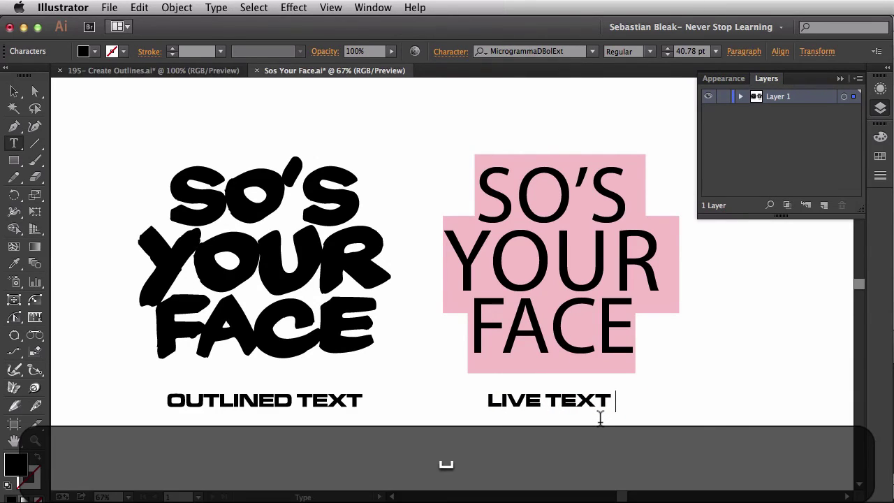
{"action": "type", "text": "MODE"}
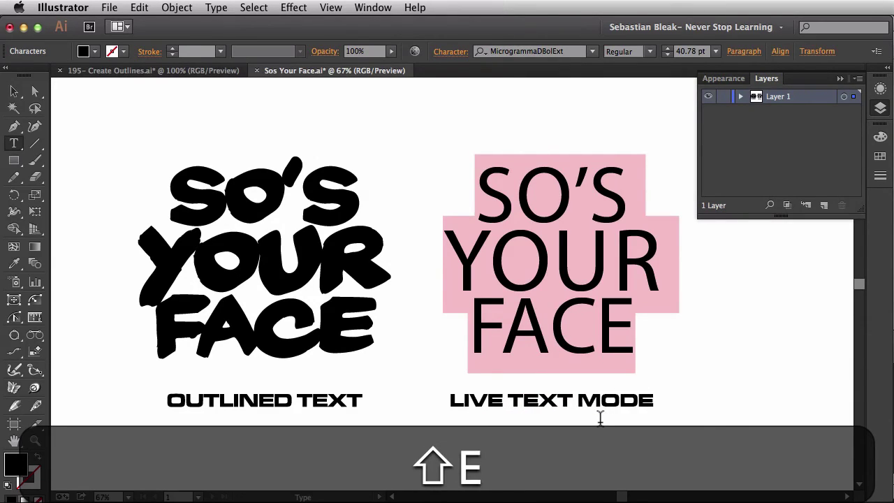
{"action": "key", "text": "shift+super+Return"}
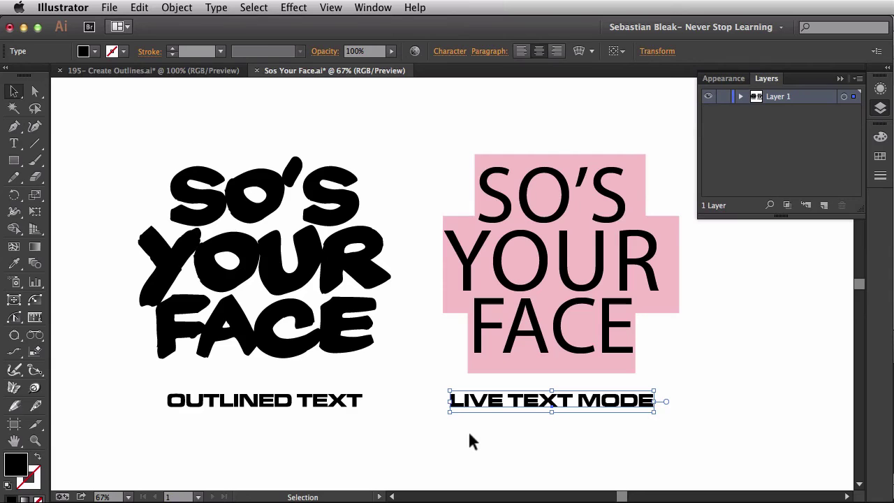
{"action": "left_click", "coordinate": [882, 109]}
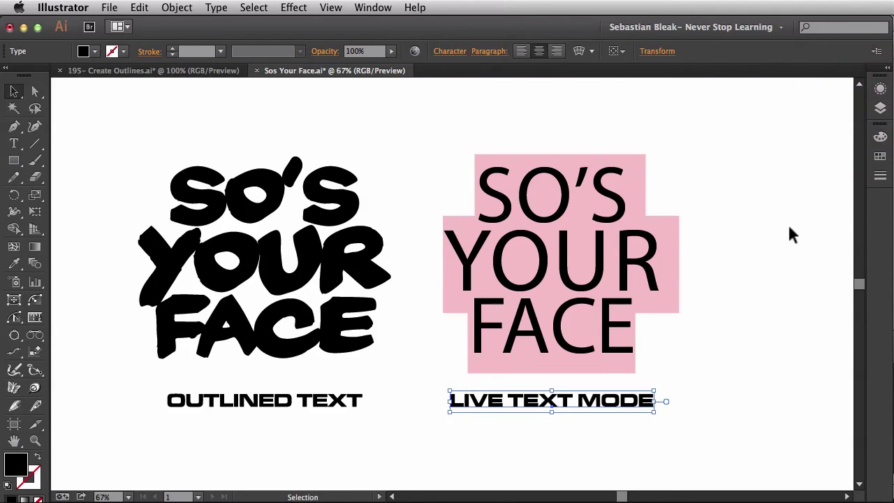
{"action": "key", "text": "a"}
{"action": "key", "text": "super+t"}
{"action": "key", "text": "v"}
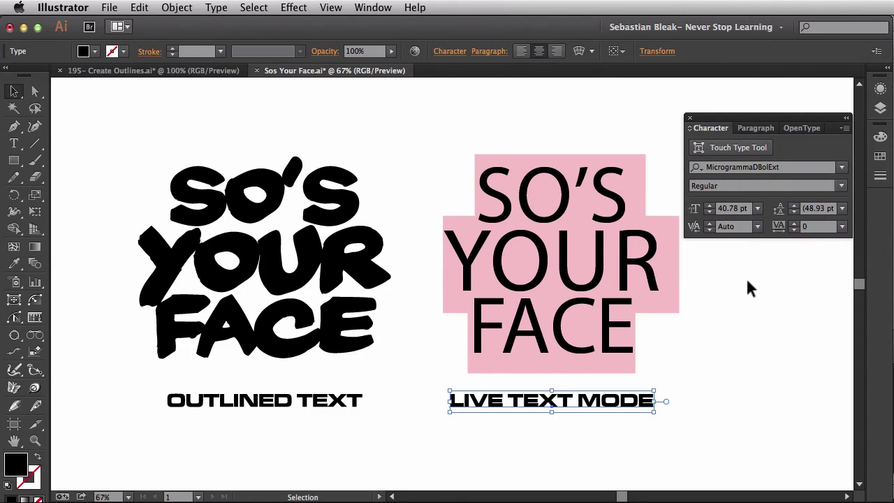
{"action": "left_click", "coordinate": [594, 297]}
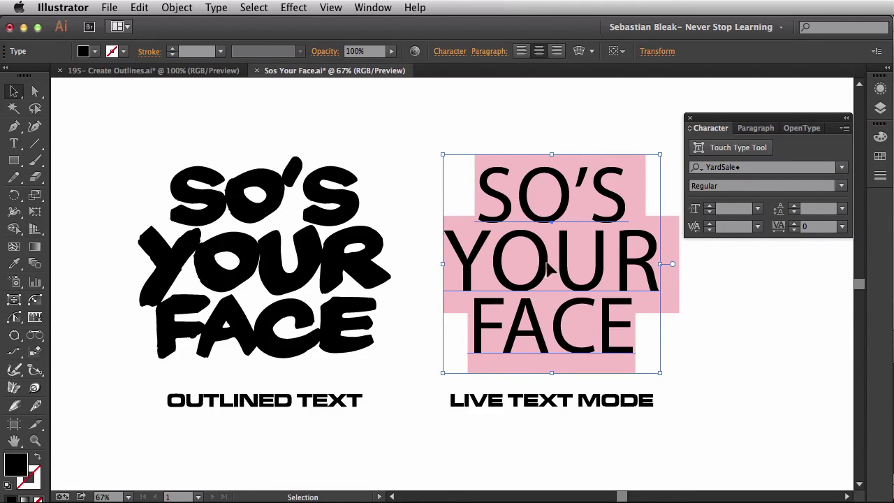
{"action": "left_click", "coordinate": [723, 345]}
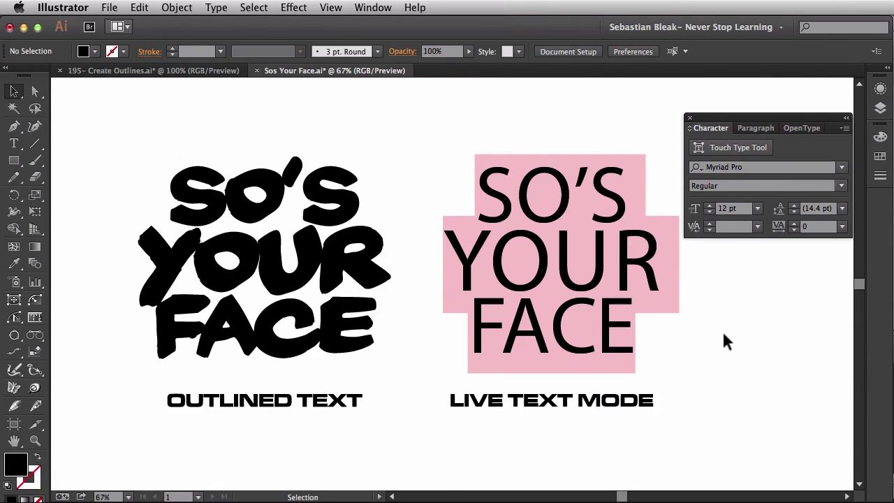
{"action": "left_click", "coordinate": [690, 118]}
{"action": "left_click", "coordinate": [718, 273]}
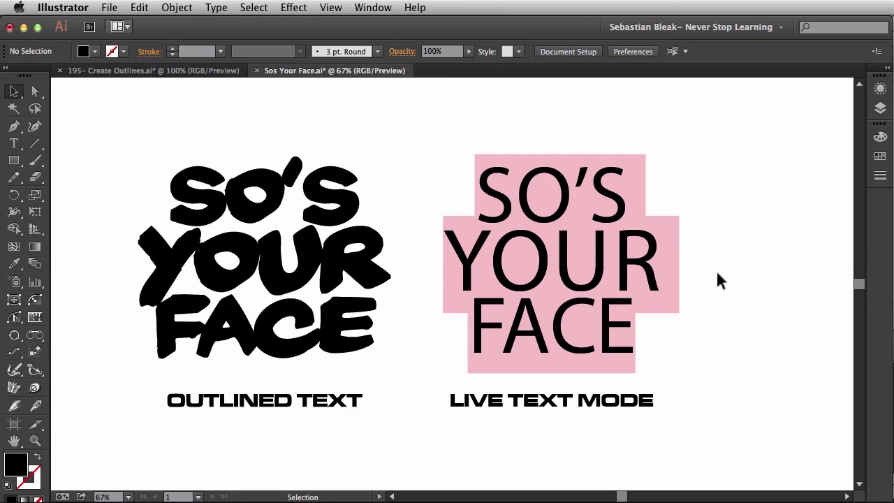
{"action": "left_click", "coordinate": [110, 7]}
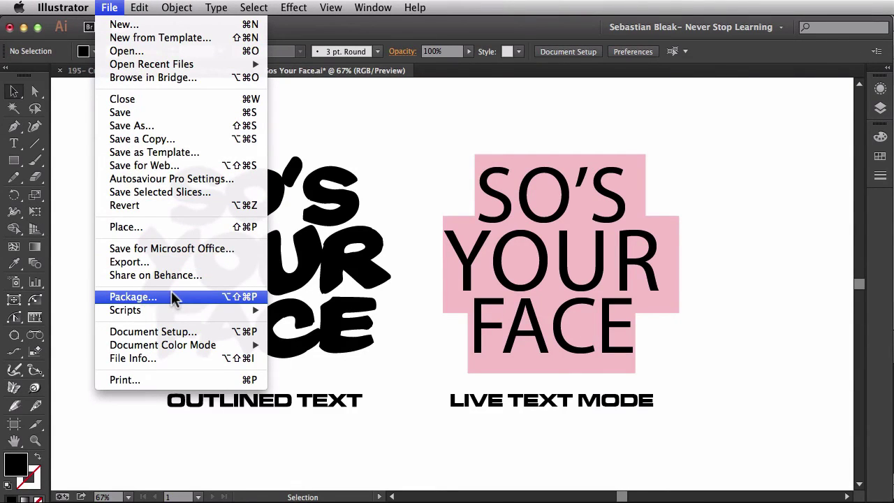
{"action": "key", "text": "Escape"}
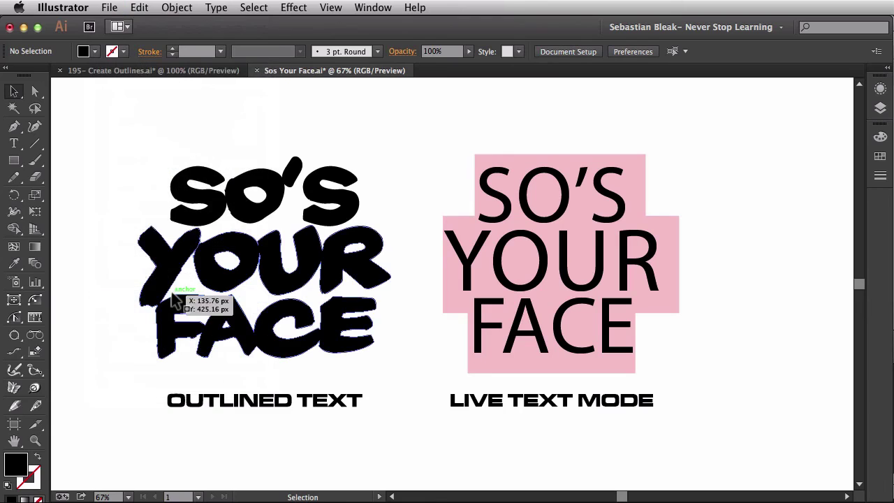
{"action": "left_click", "coordinate": [398, 364]}
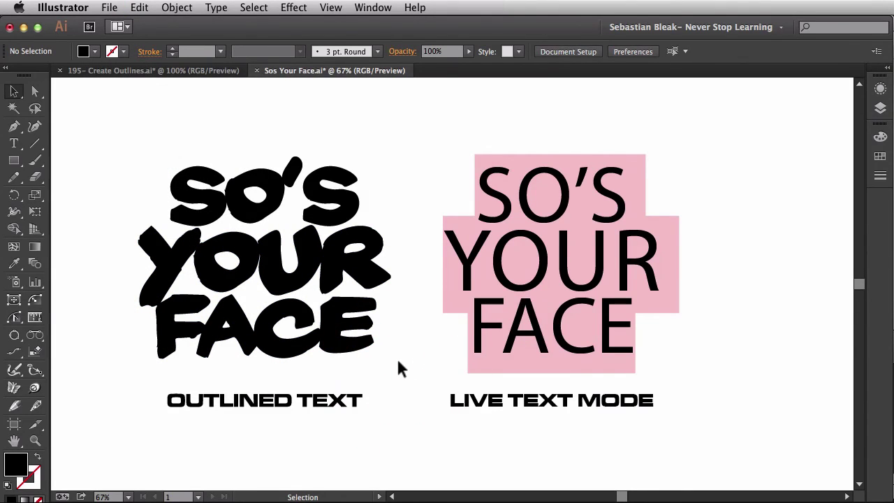